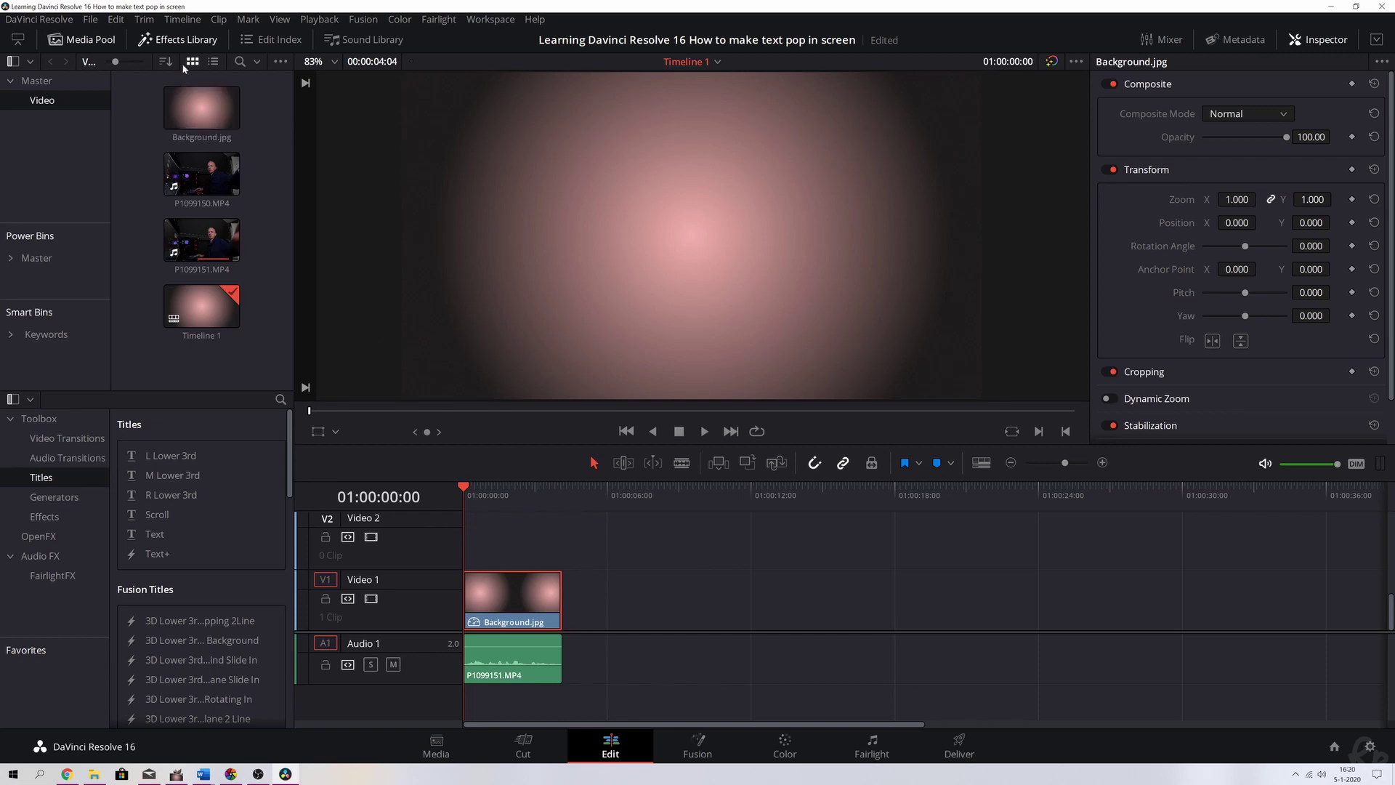
# Step: Add a Text title on Video 2 above the background clip and trim its end to match that clip
pyautogui.click(184, 41)
pyautogui.click(184, 42)
pyautogui.moveTo(153, 537); pyautogui.dragTo(465, 540)
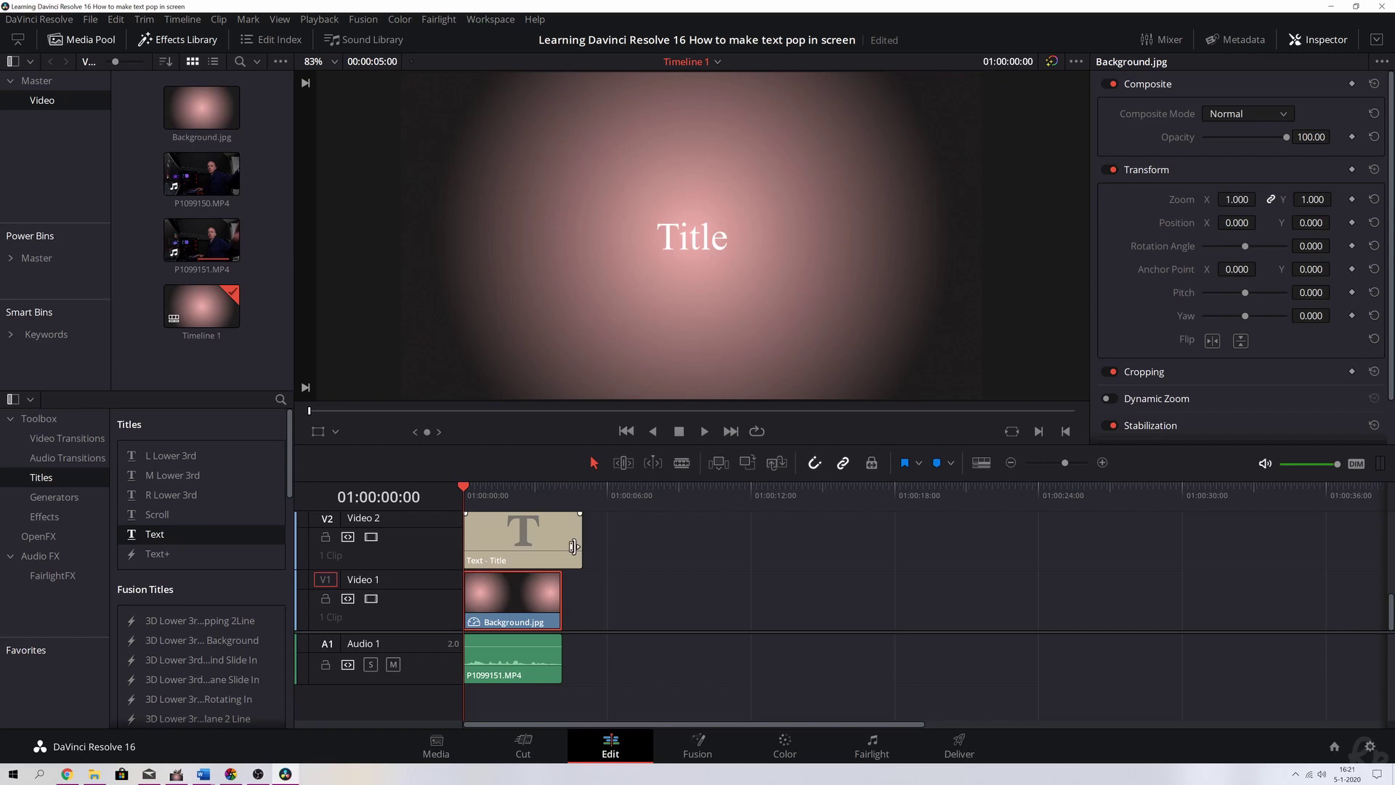
pyautogui.moveTo(580, 545); pyautogui.dragTo(561, 544)
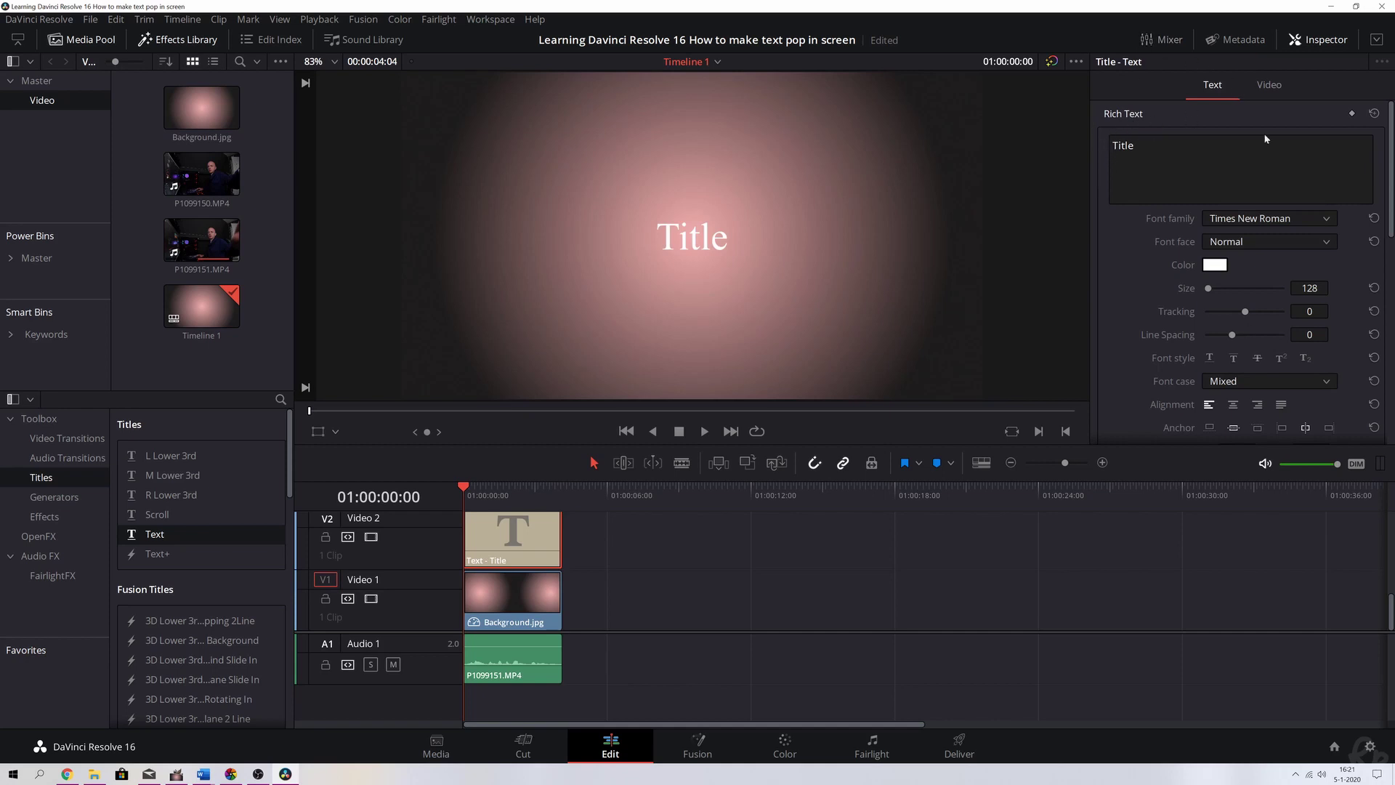
pyautogui.click(1321, 41)
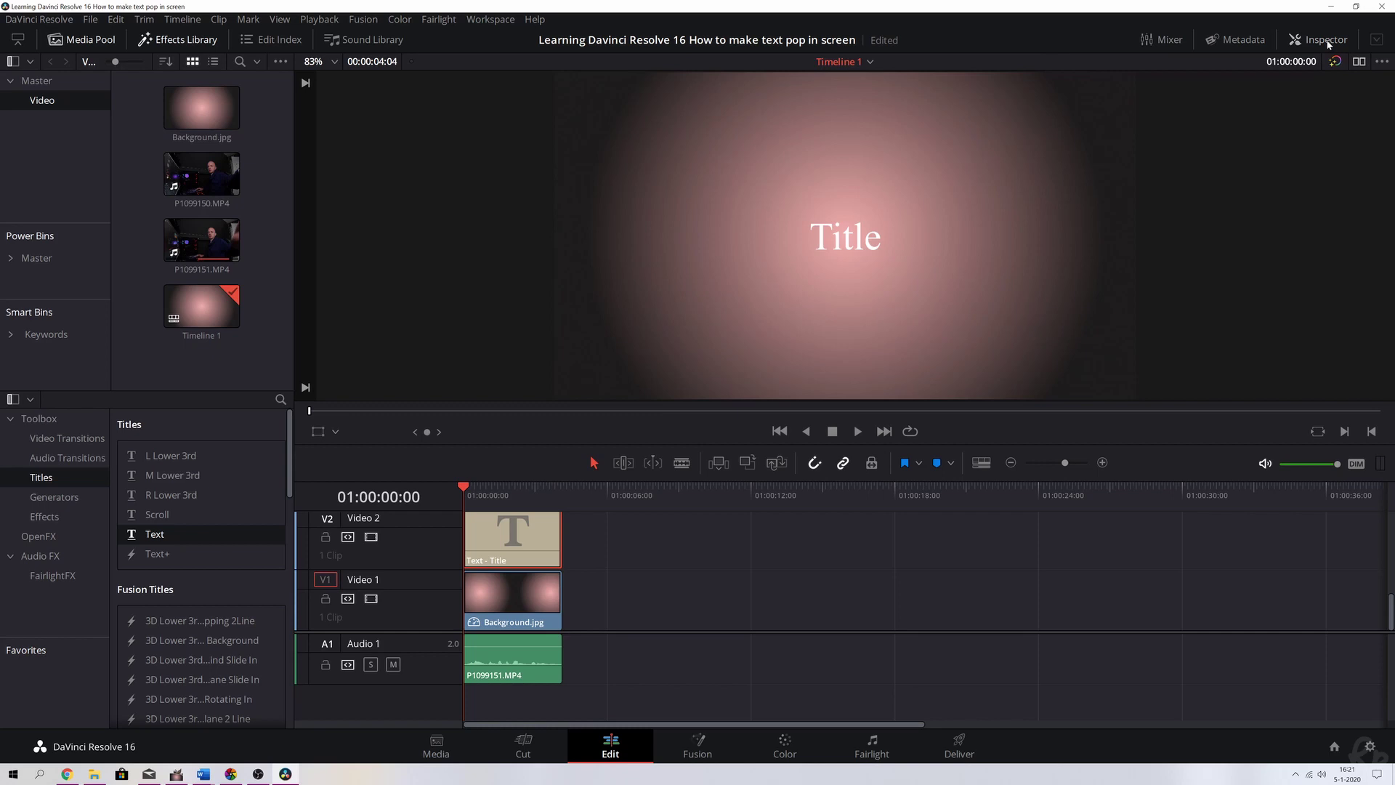
pyautogui.click(1321, 41)
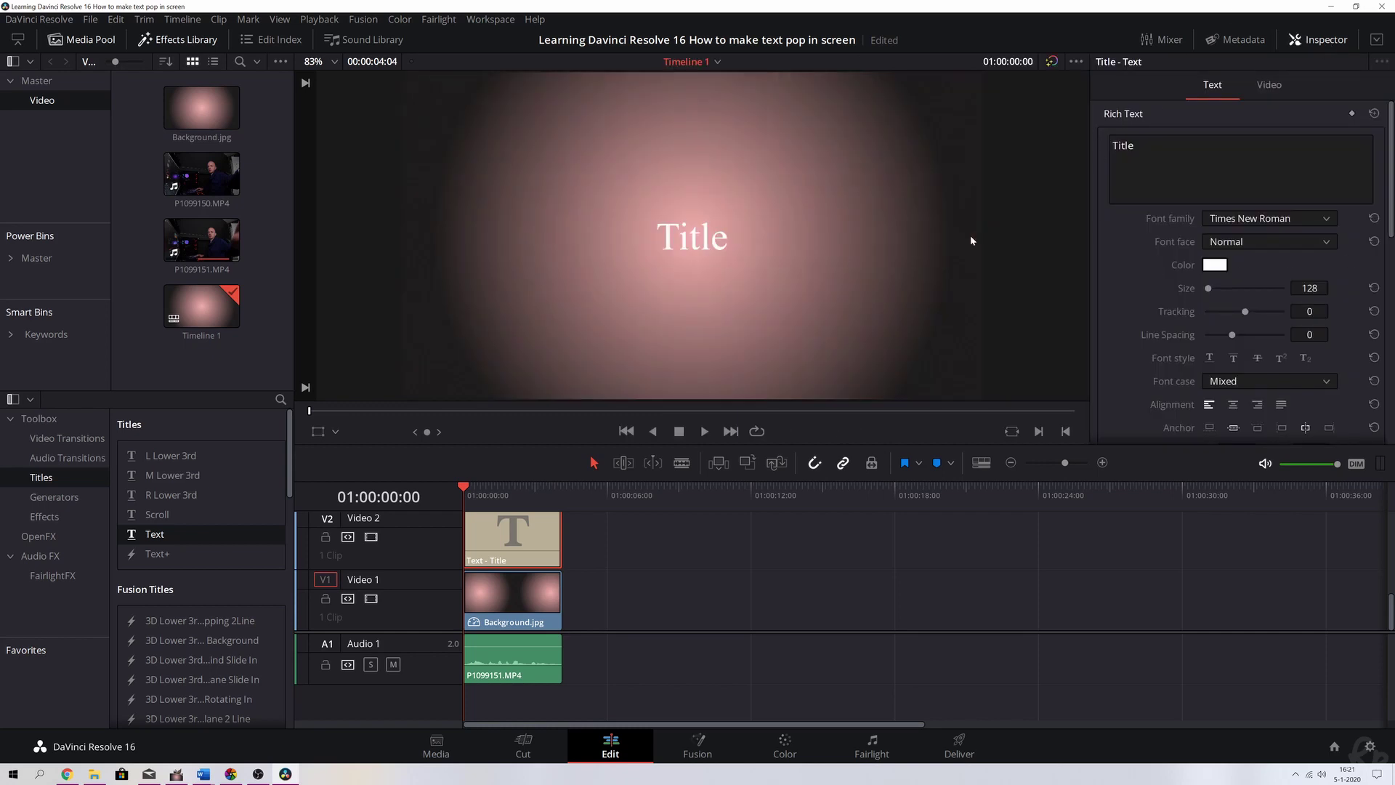
# Step: Play the timeline from the start through to the end of the clips to review the spoken audio
pyautogui.moveTo(1148, 148); pyautogui.dragTo(1030, 135)
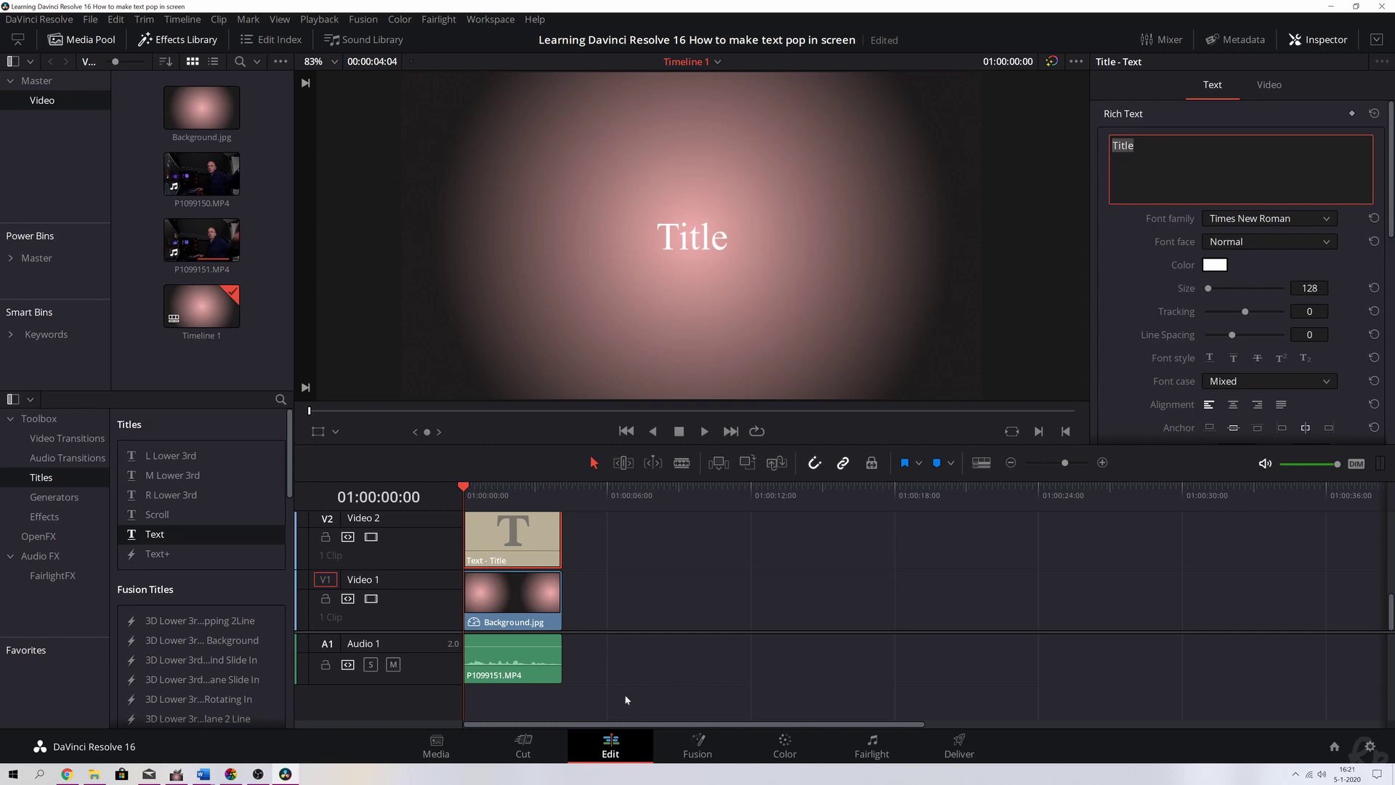
pyautogui.click(582, 437)
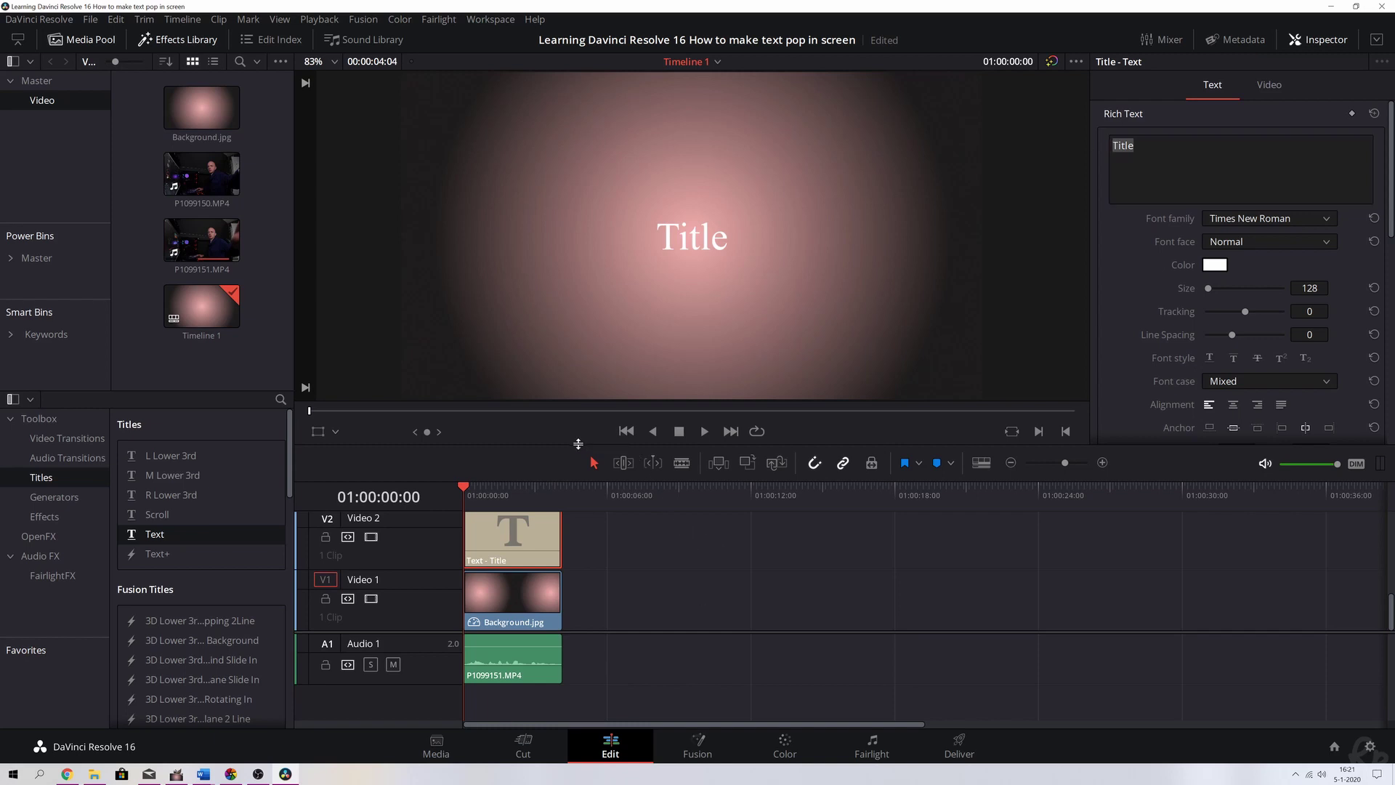
pyautogui.press('space')
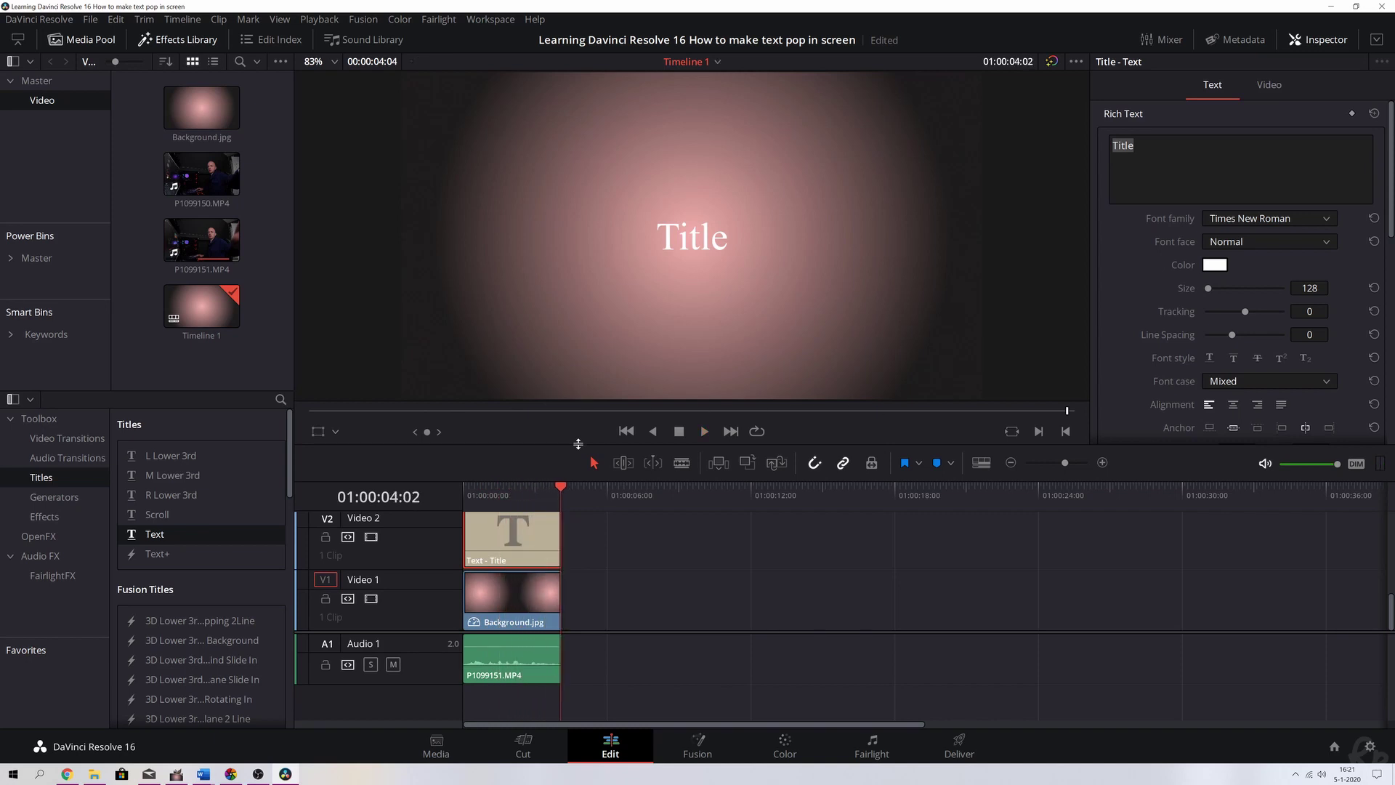
# Step: Replace the title text with "You guys are the best subscribers, I could wish for", breaking the line before "I could wish for"
pyautogui.moveTo(1177, 150); pyautogui.dragTo(1013, 121)
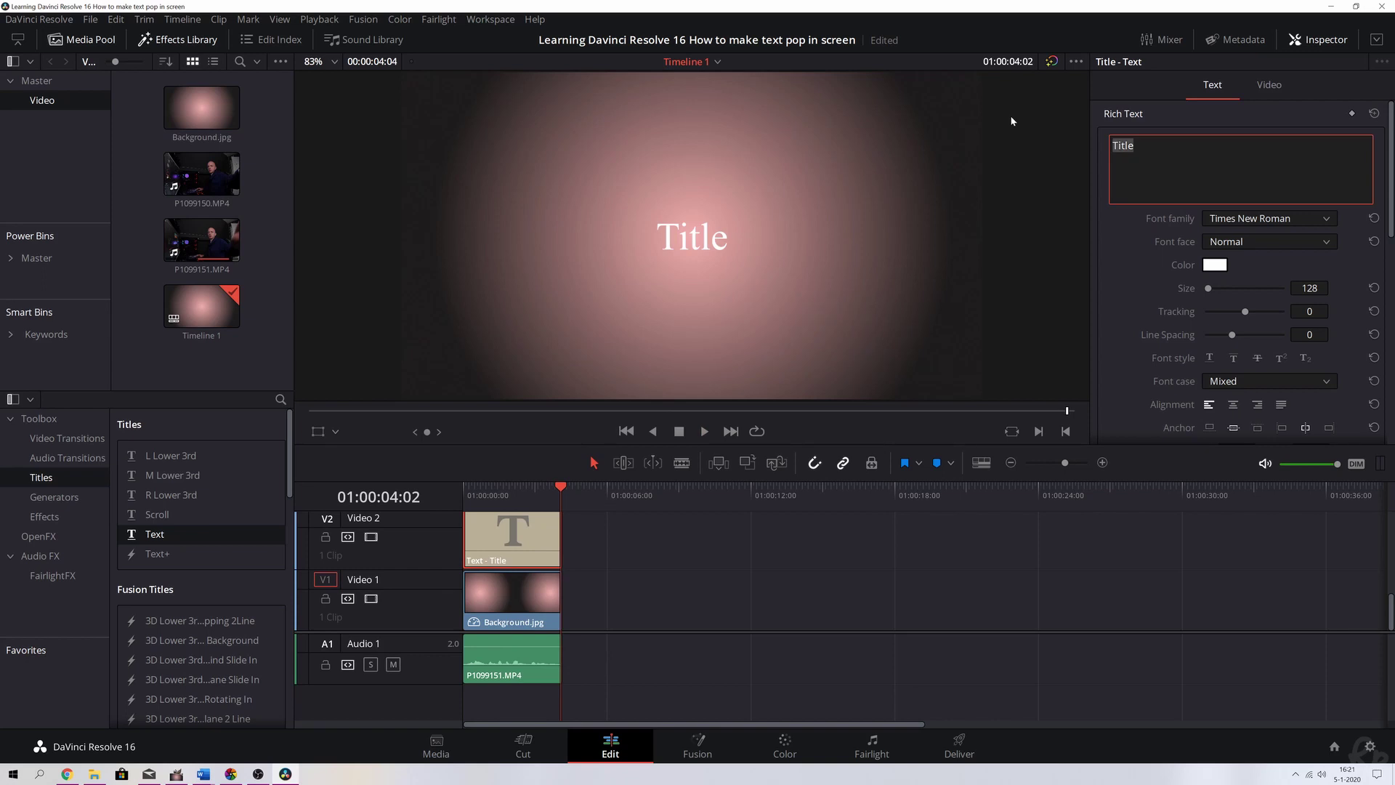
pyautogui.write('You guys')
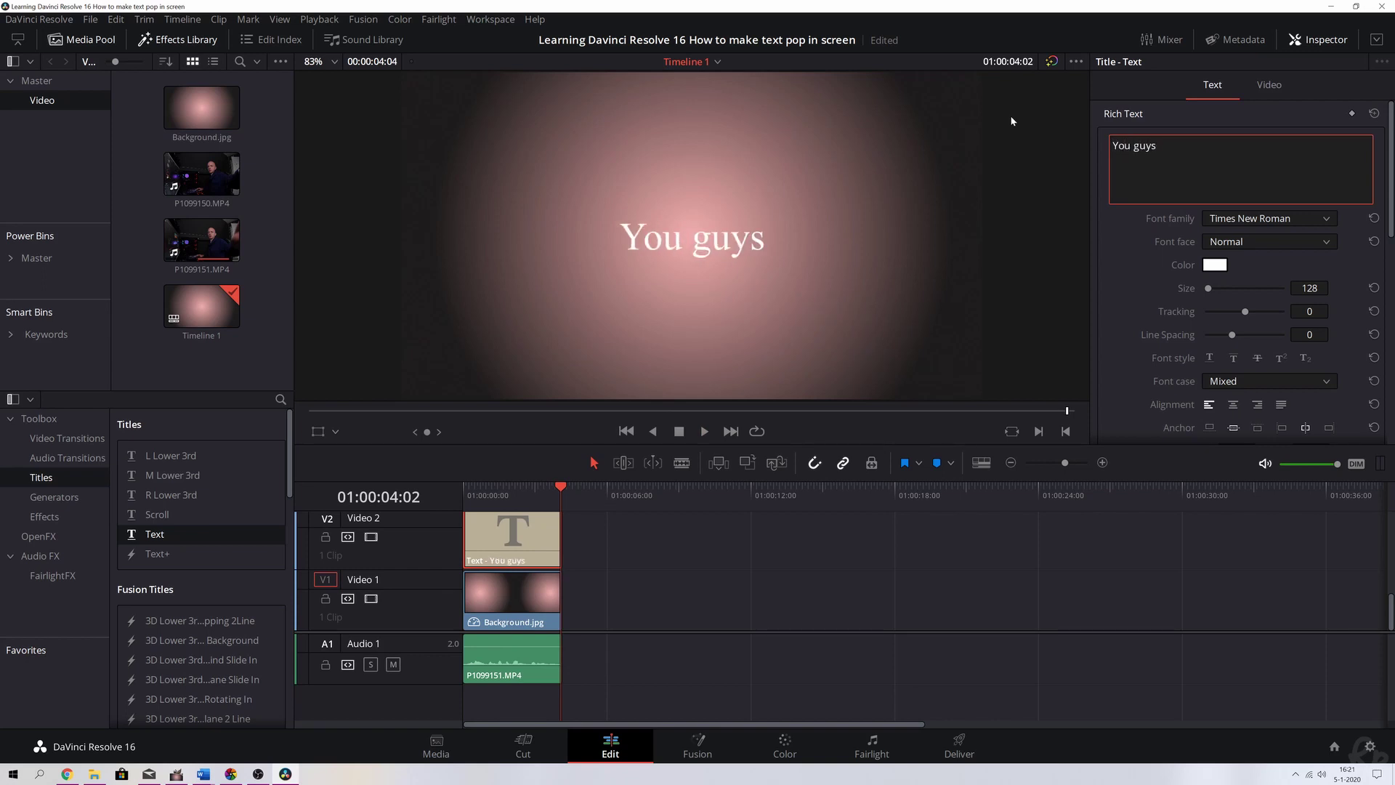
pyautogui.write(' are the best ')
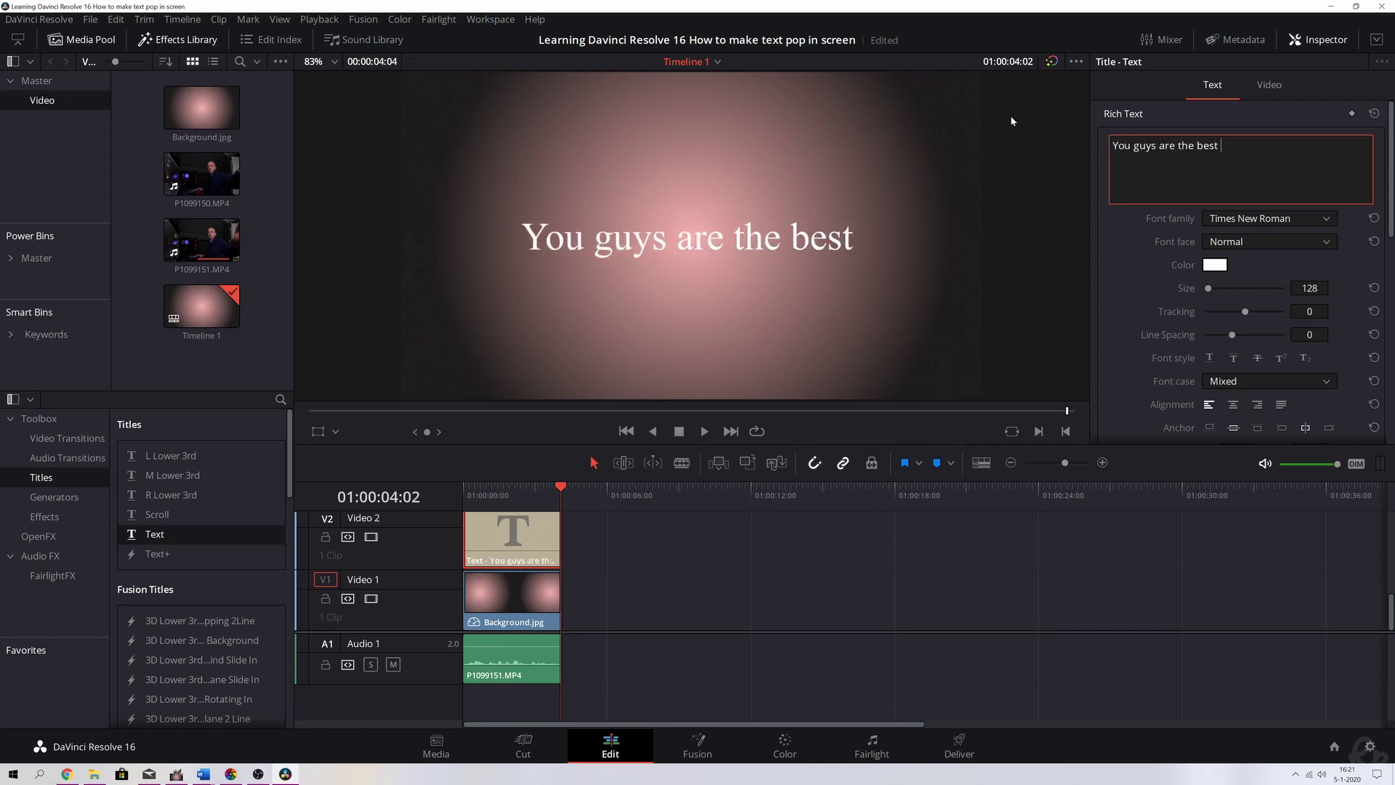
pyautogui.write('subscribers, I cou')
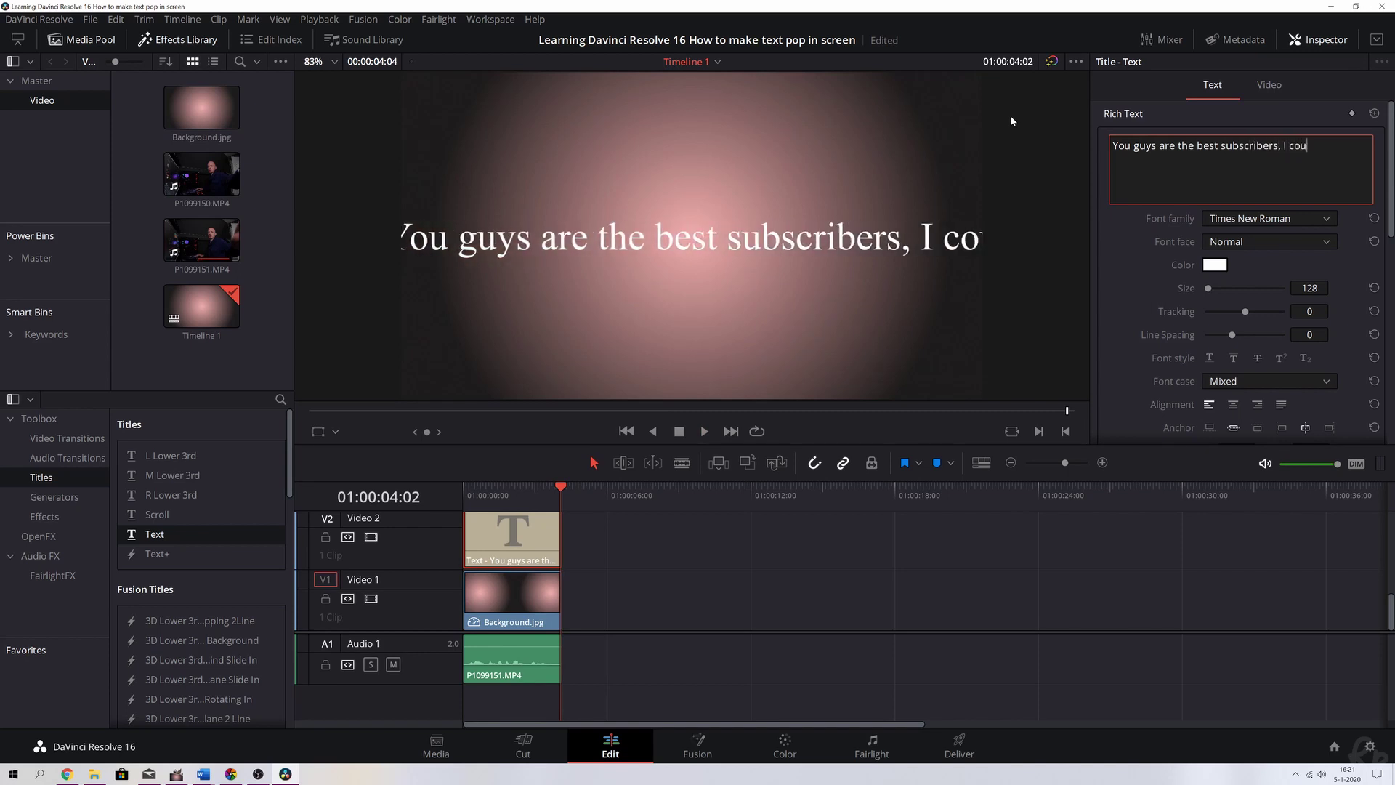
pyautogui.write('ld wish for')
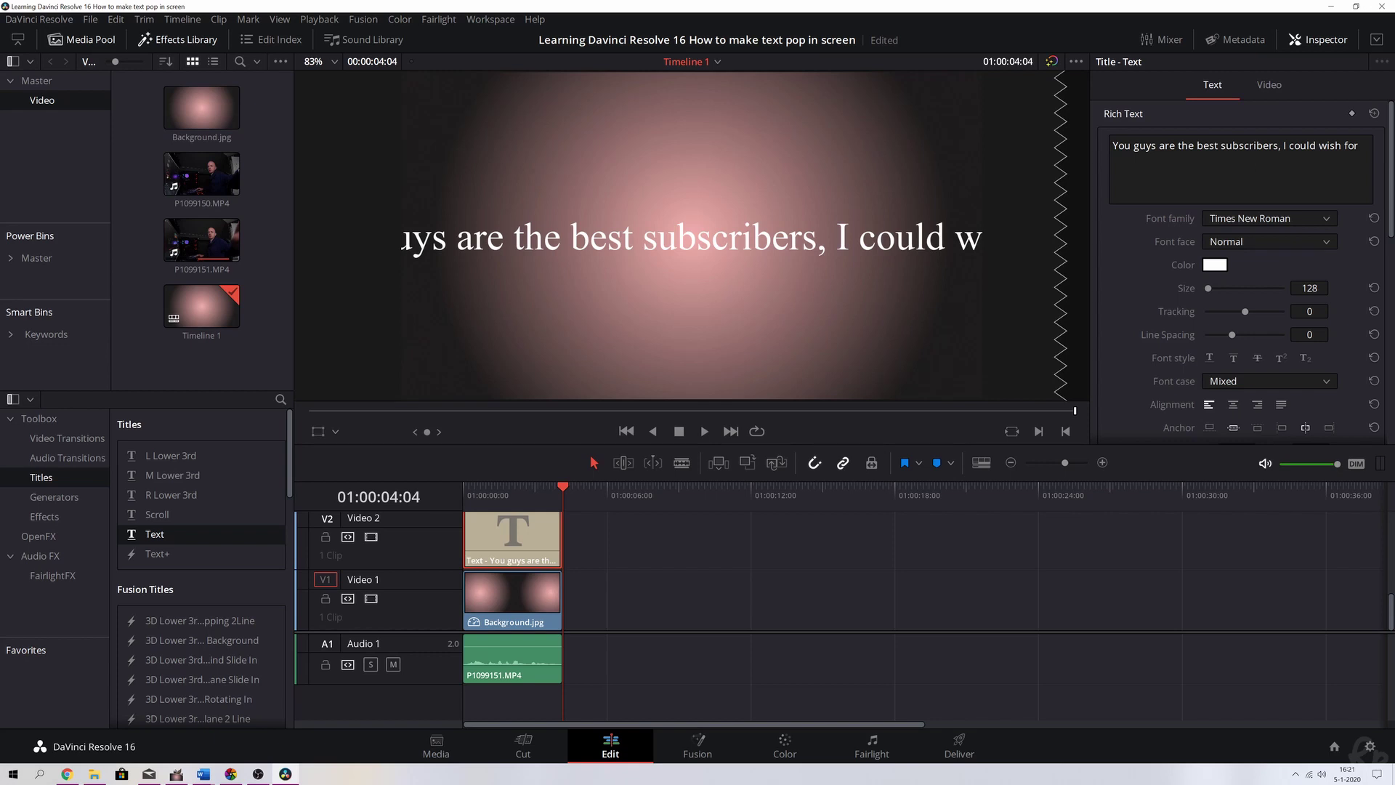
pyautogui.click(1280, 146)
pyautogui.press('Return')
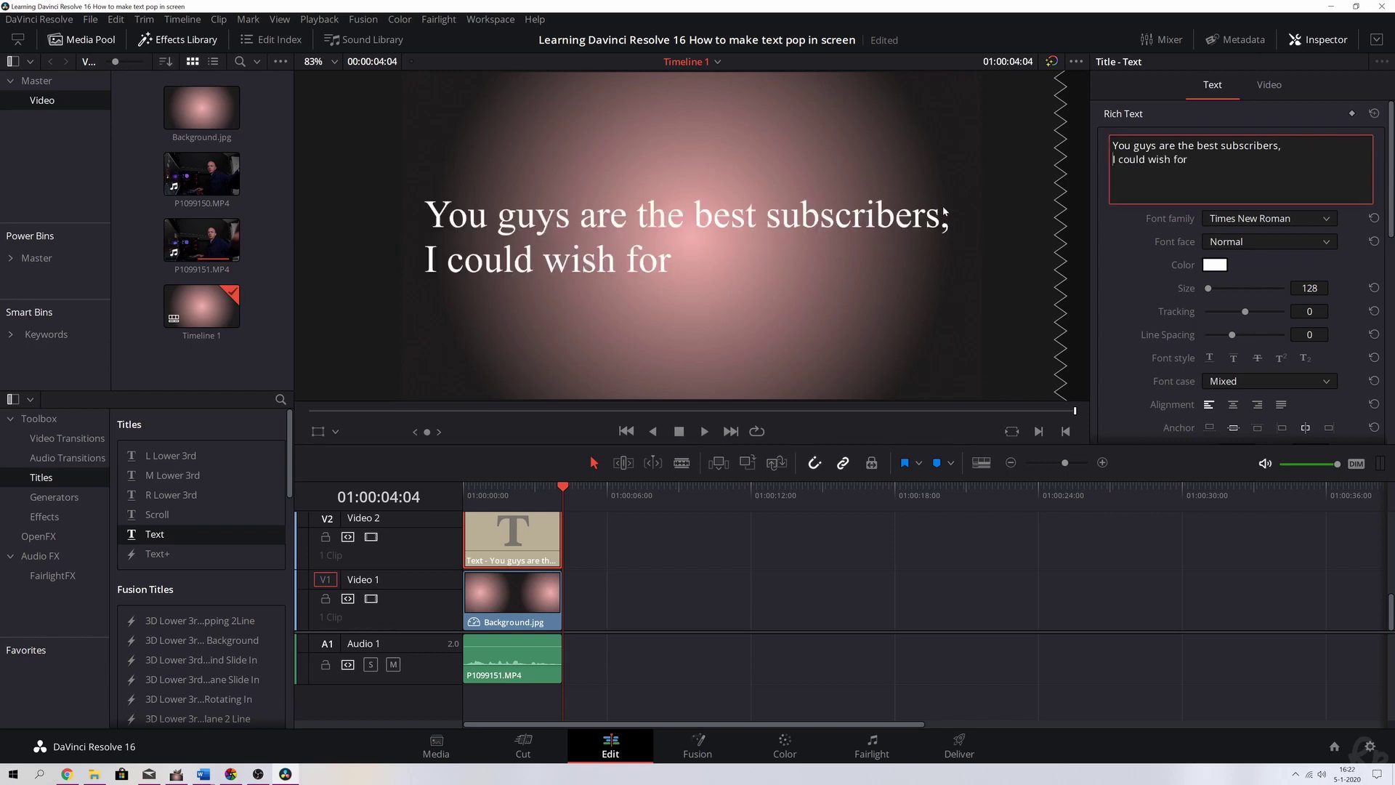
# Step: Set the title's font family to Open Sans and its font face to Bold
pyautogui.click(1267, 219)
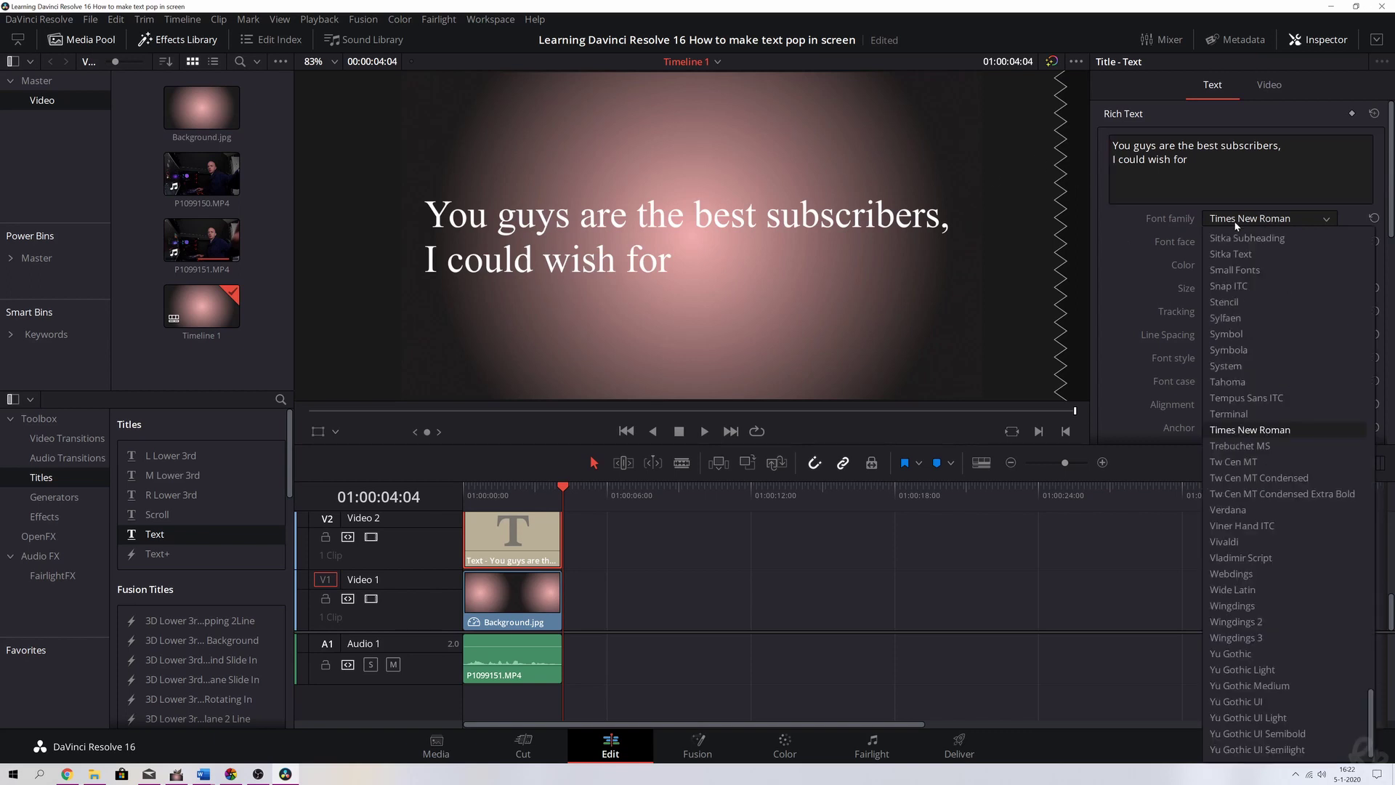
pyautogui.click(1239, 382)
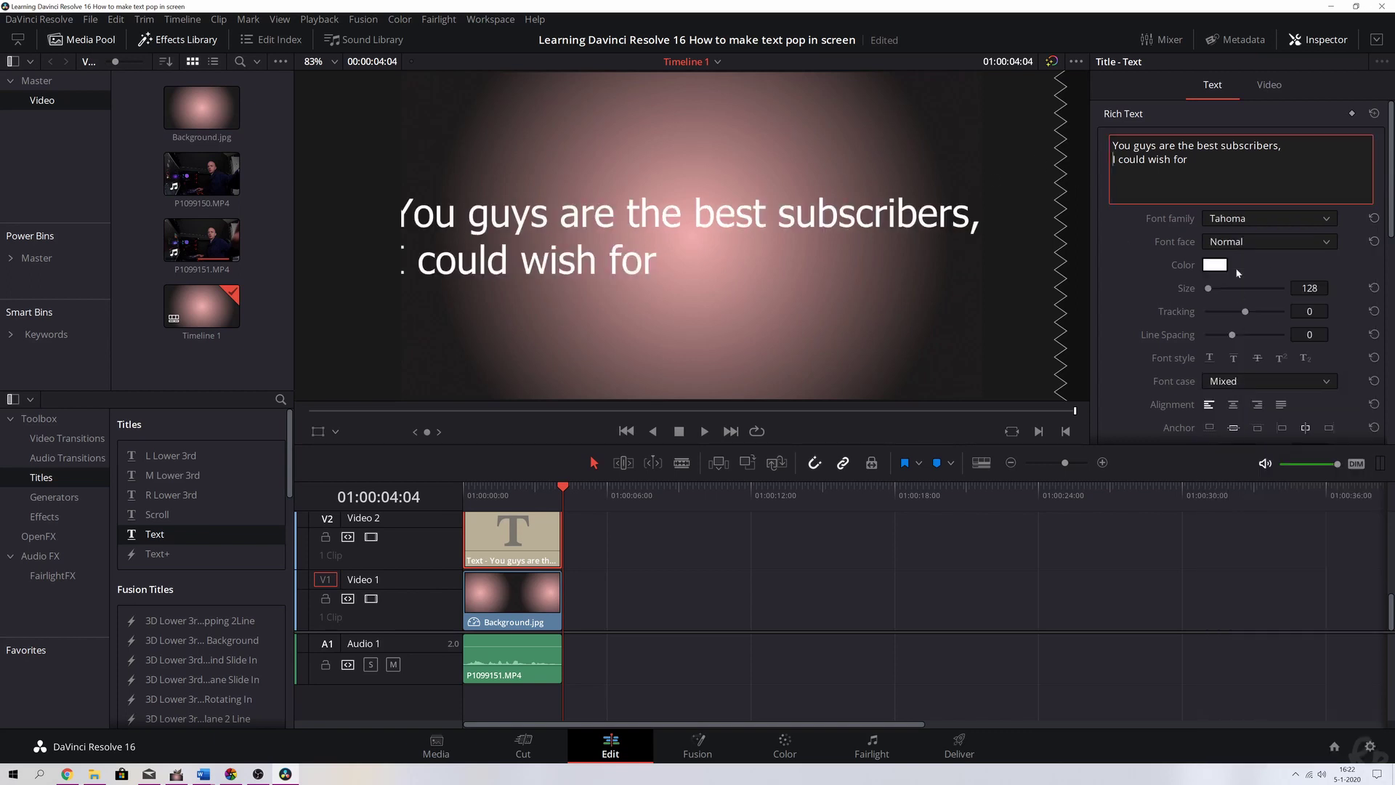
pyautogui.click(1239, 220)
pyautogui.scroll(4, 1242, 412)
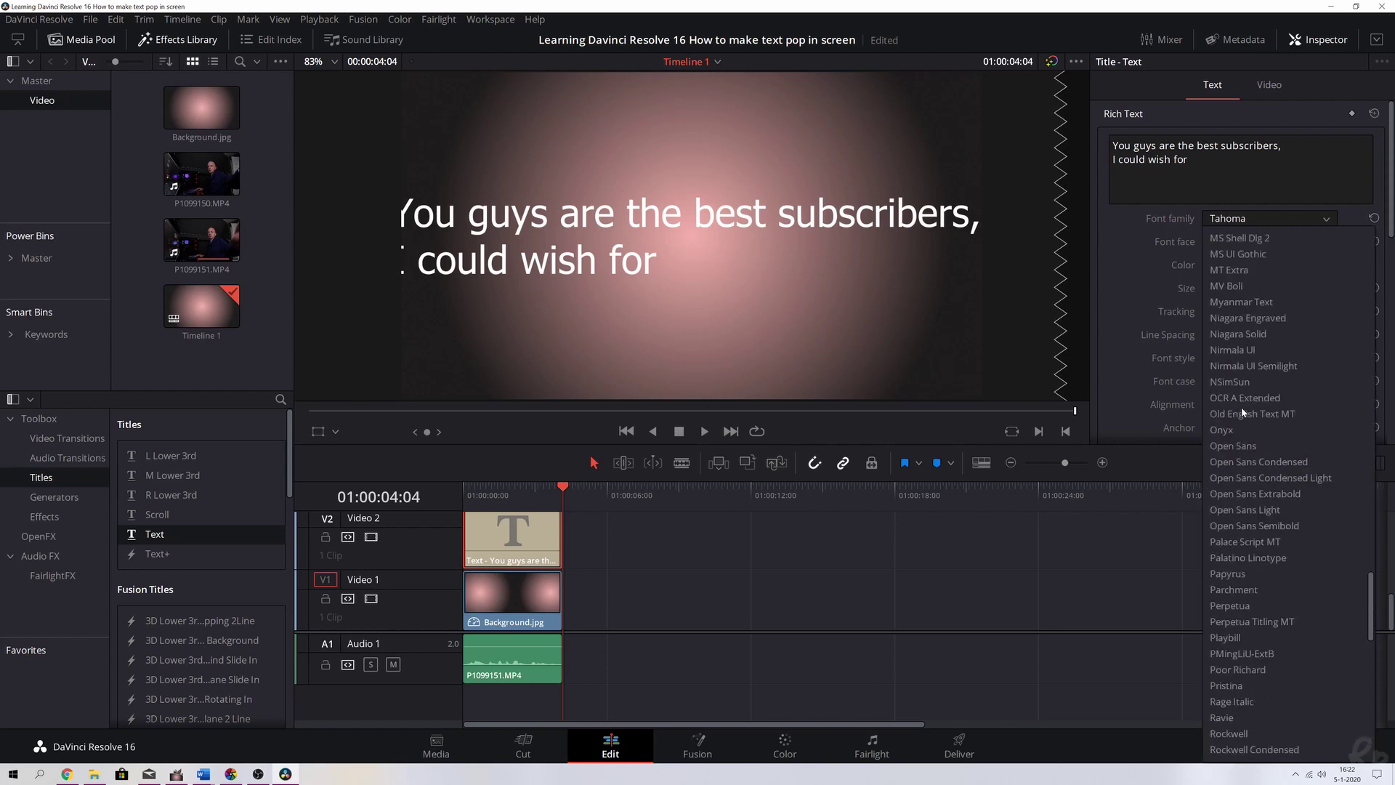
pyautogui.click(1243, 444)
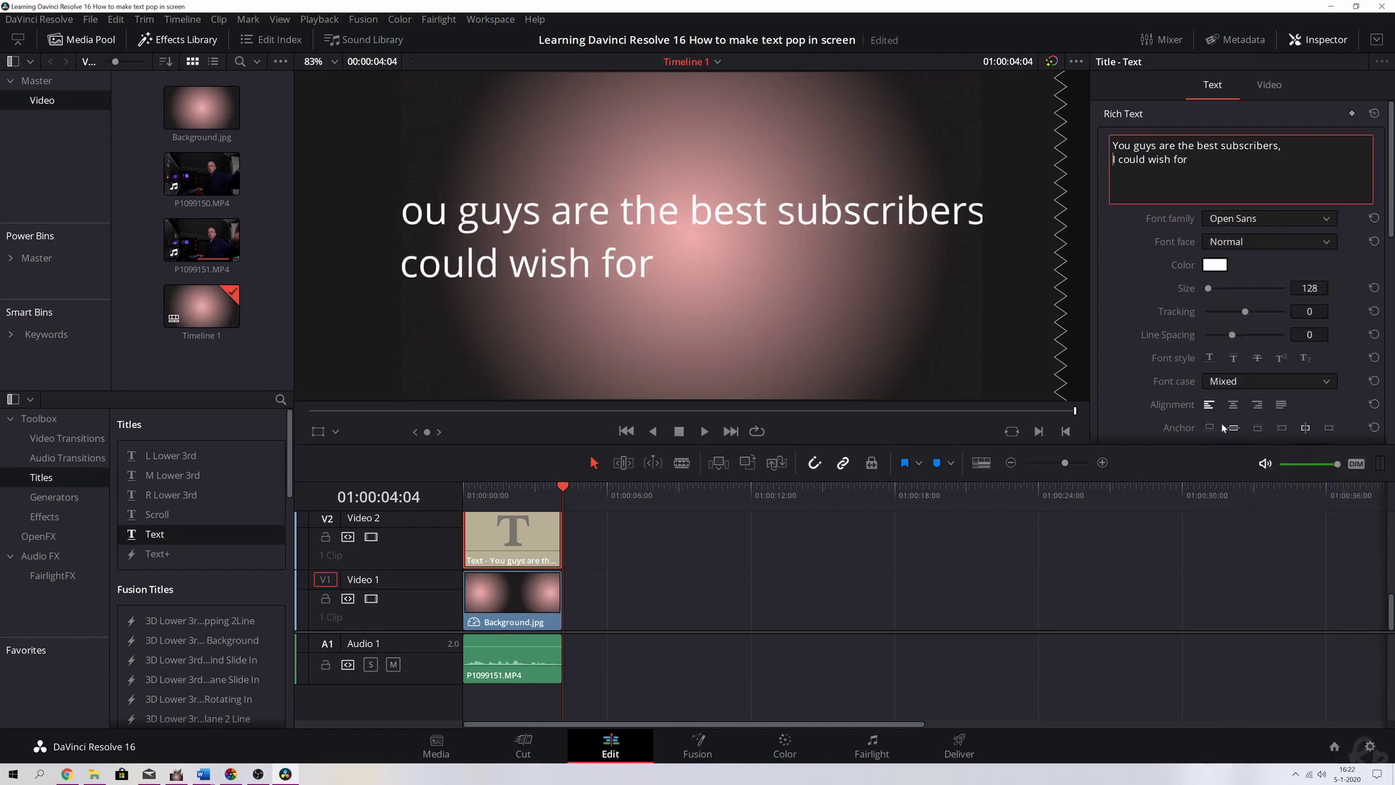
pyautogui.click(1235, 244)
pyautogui.click(1222, 281)
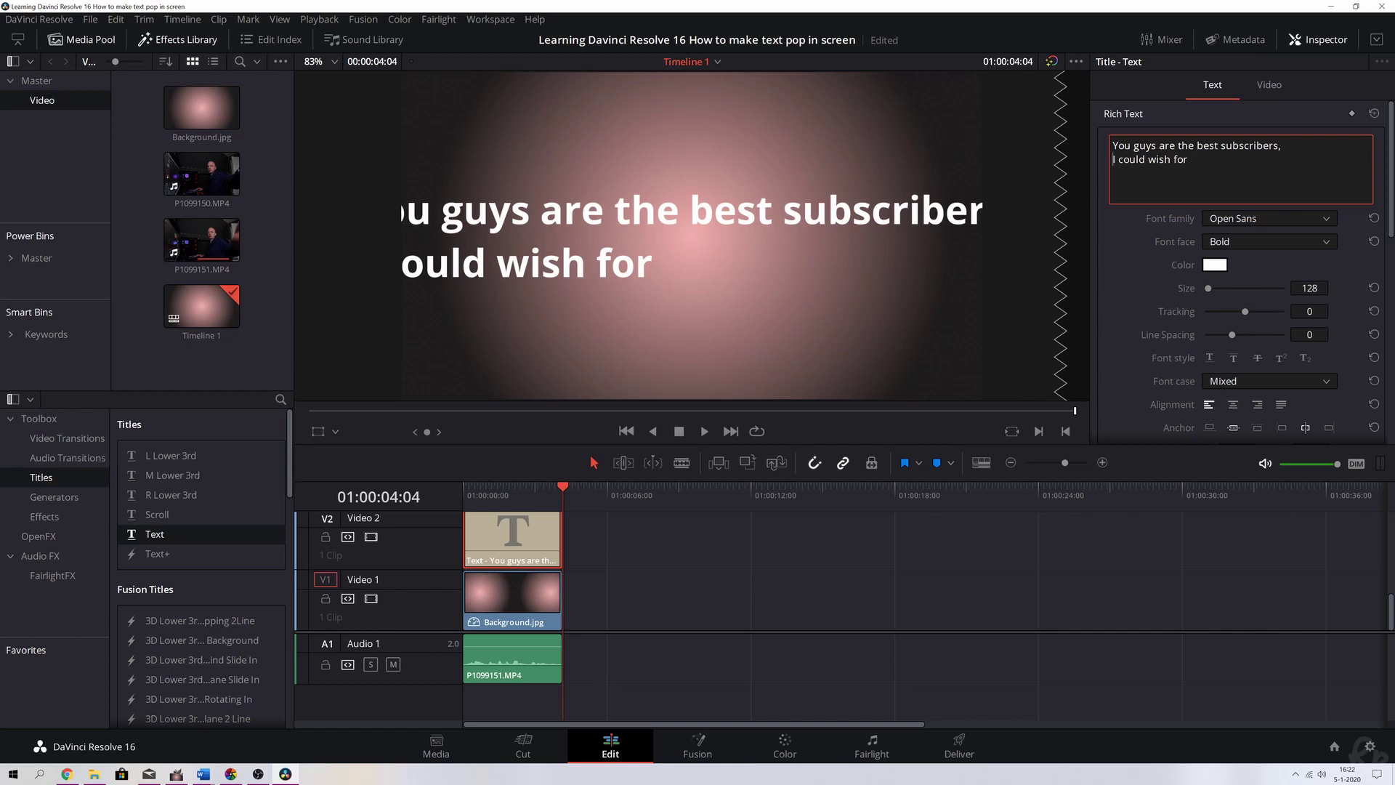
# Step: Break the title's first line after "You guys are" and centre the text alignment
pyautogui.press('Return')
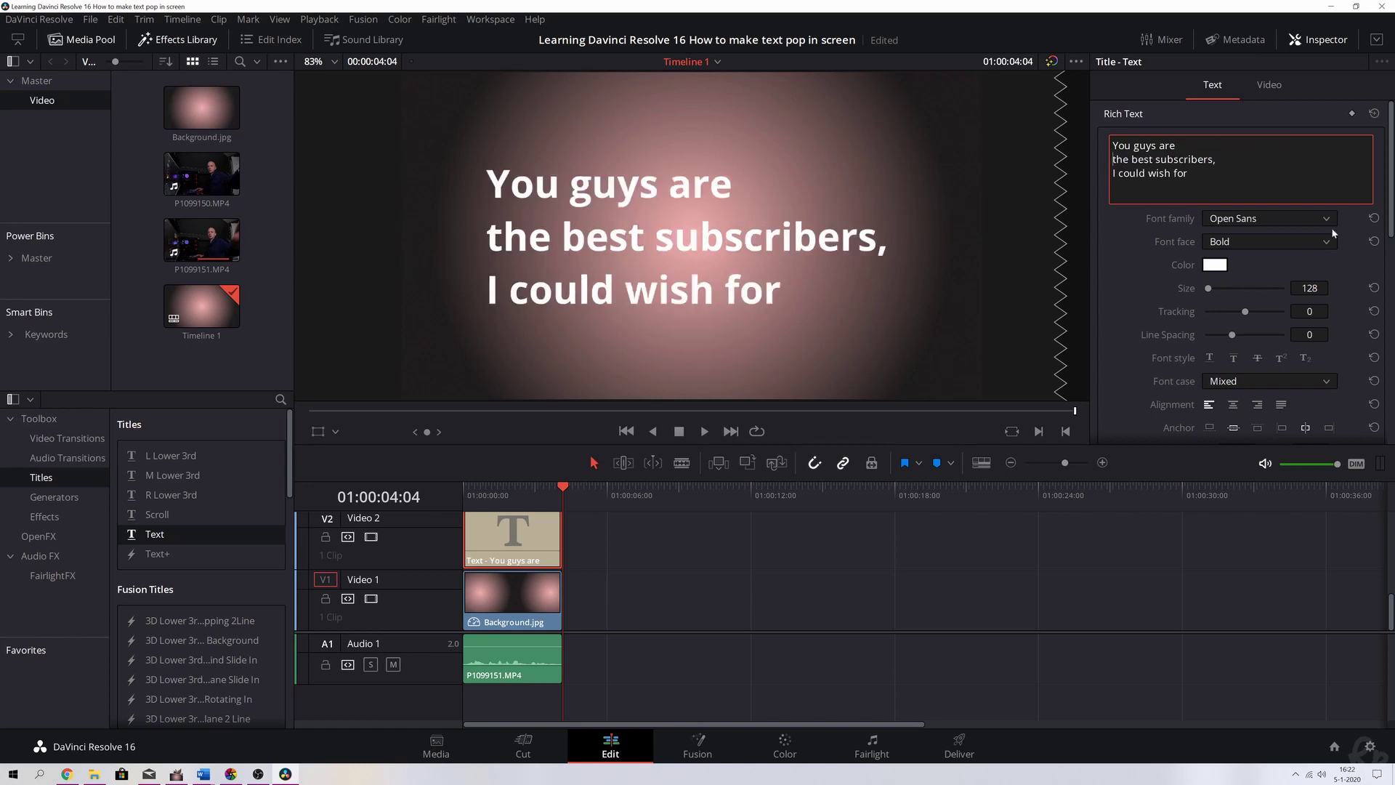
pyautogui.scroll(-2, 1249, 318)
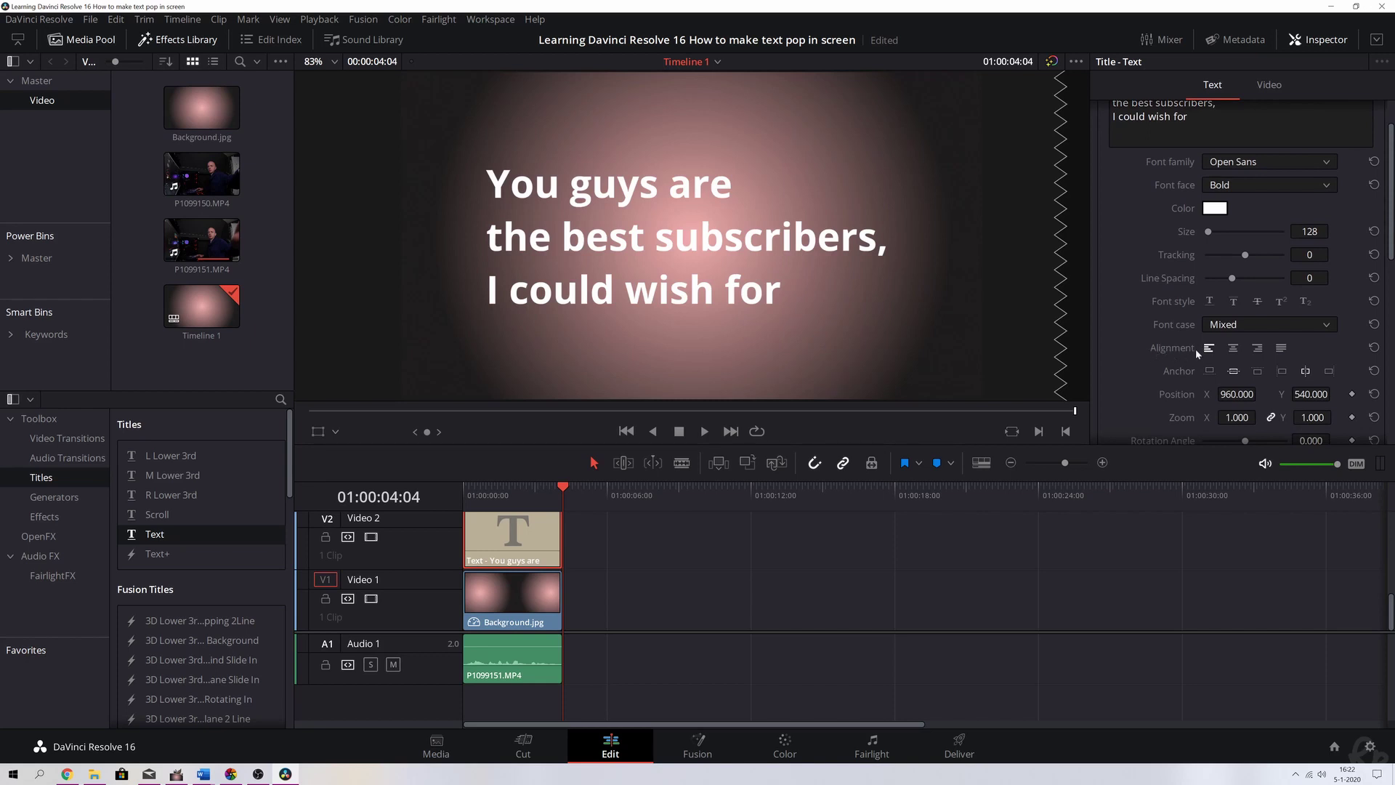
pyautogui.click(1233, 349)
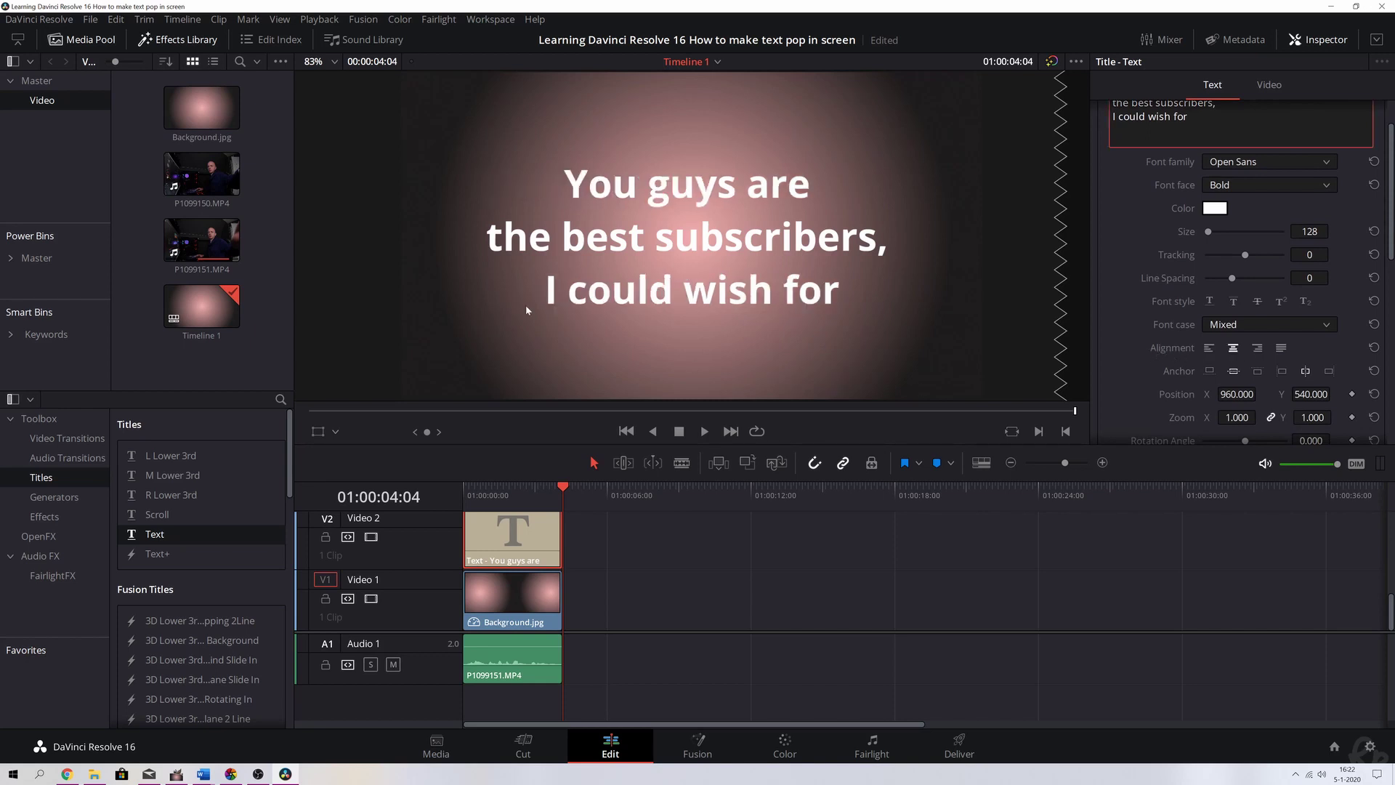
# Step: Scale the title up in the viewer to fill the frame, about 1.38 horizontally and 1.90 vertically
pyautogui.click(713, 231)
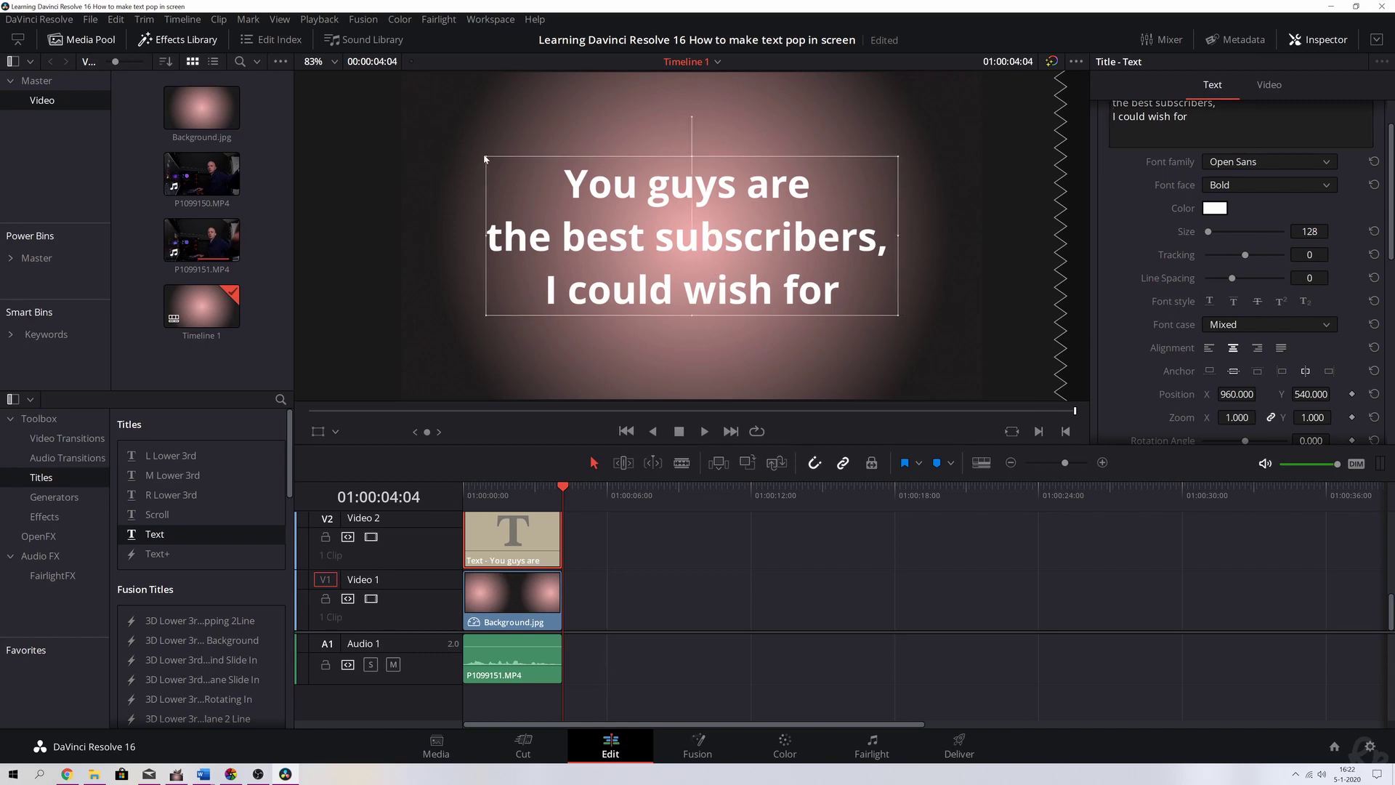
pyautogui.moveTo(900, 161); pyautogui.dragTo(972, 97)
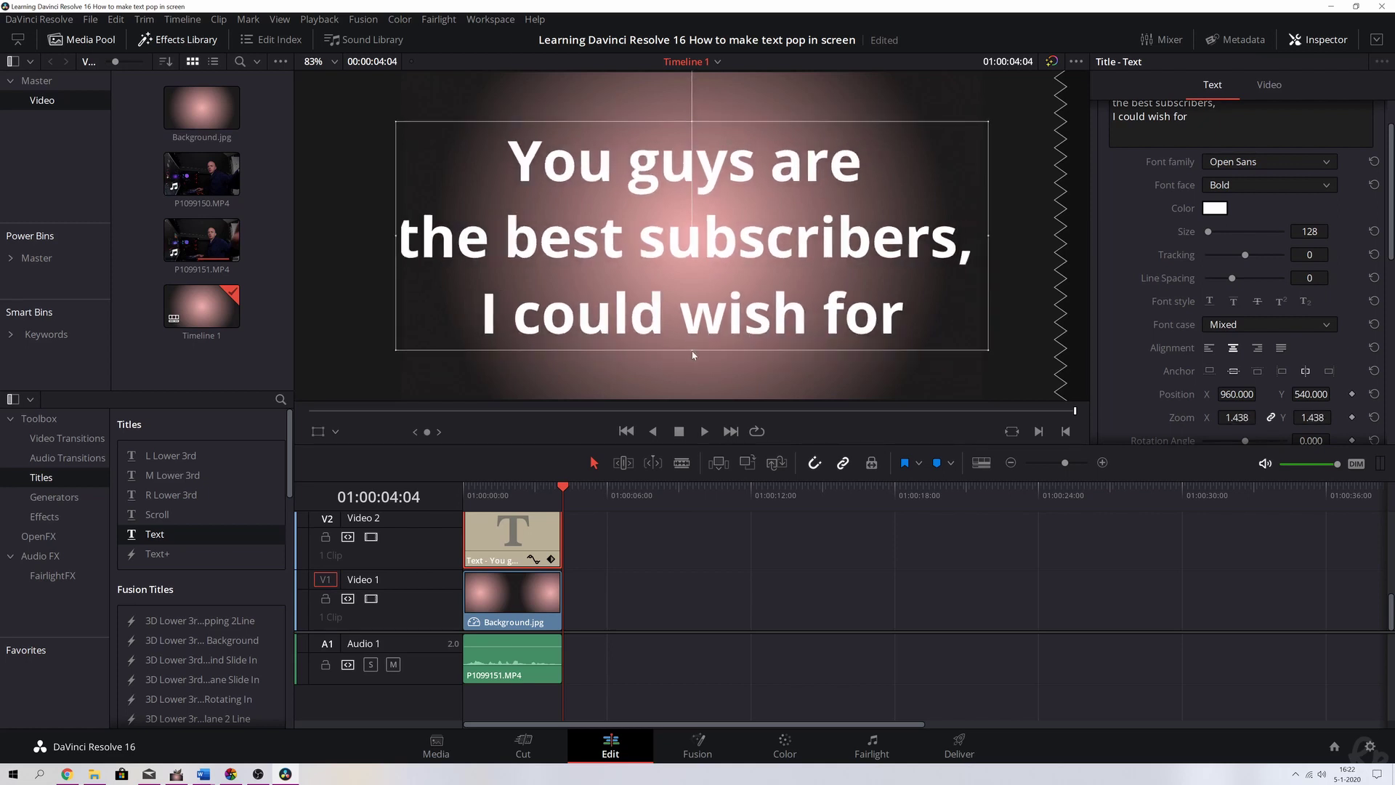
pyautogui.moveTo(693, 349); pyautogui.dragTo(690, 390)
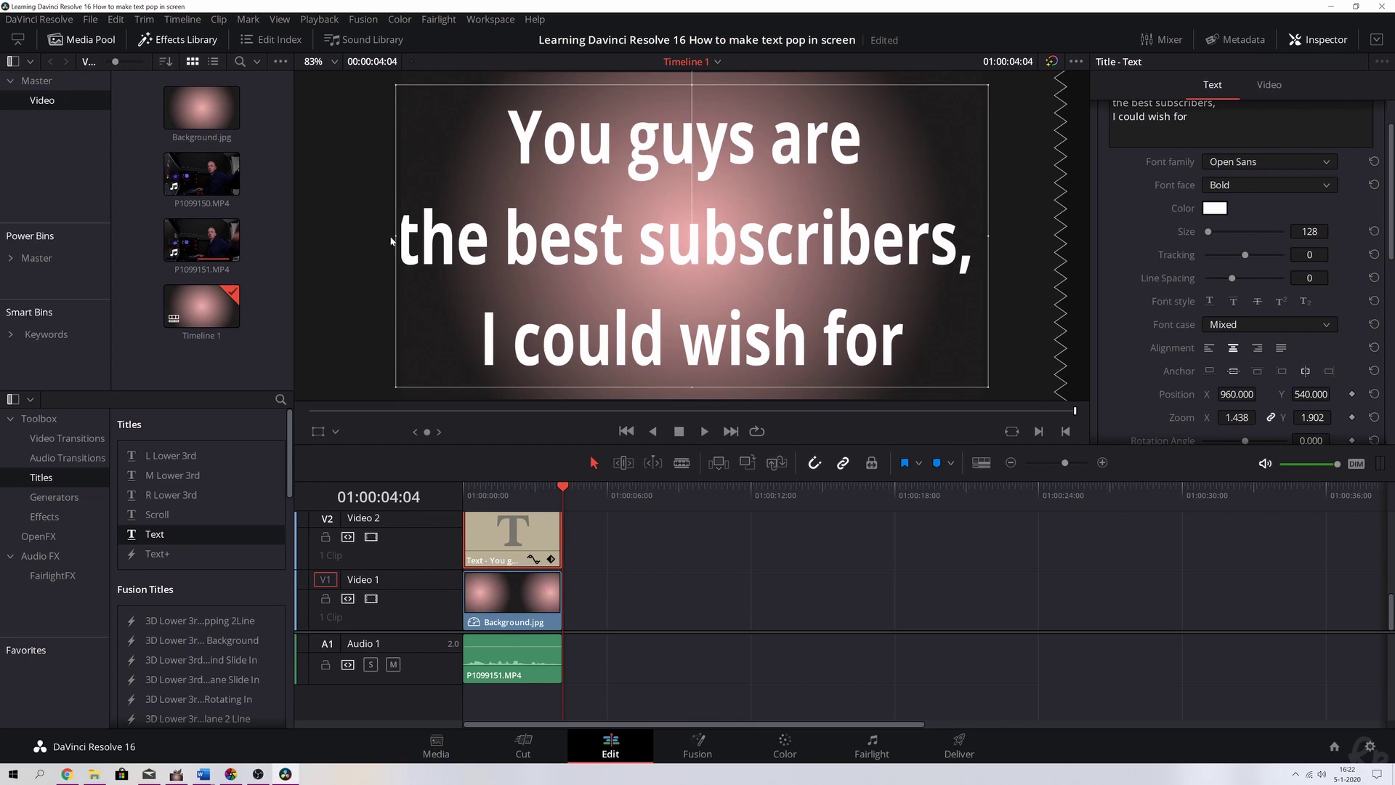
pyautogui.moveTo(391, 241); pyautogui.dragTo(407, 242)
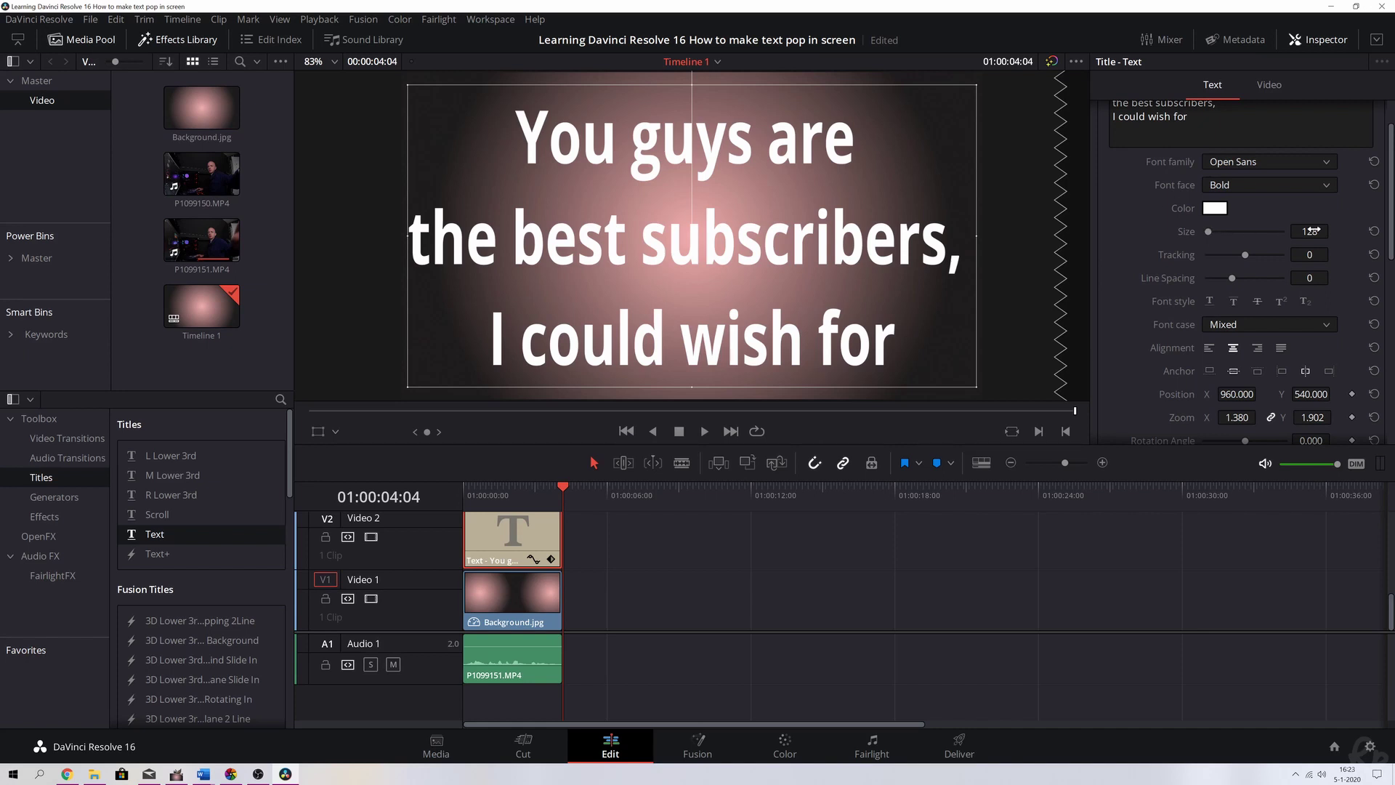
# Step: Set the title's size to 127, tracking to 0 and line spacing to -19
pyautogui.moveTo(1311, 231); pyautogui.dragTo(1381, 254)
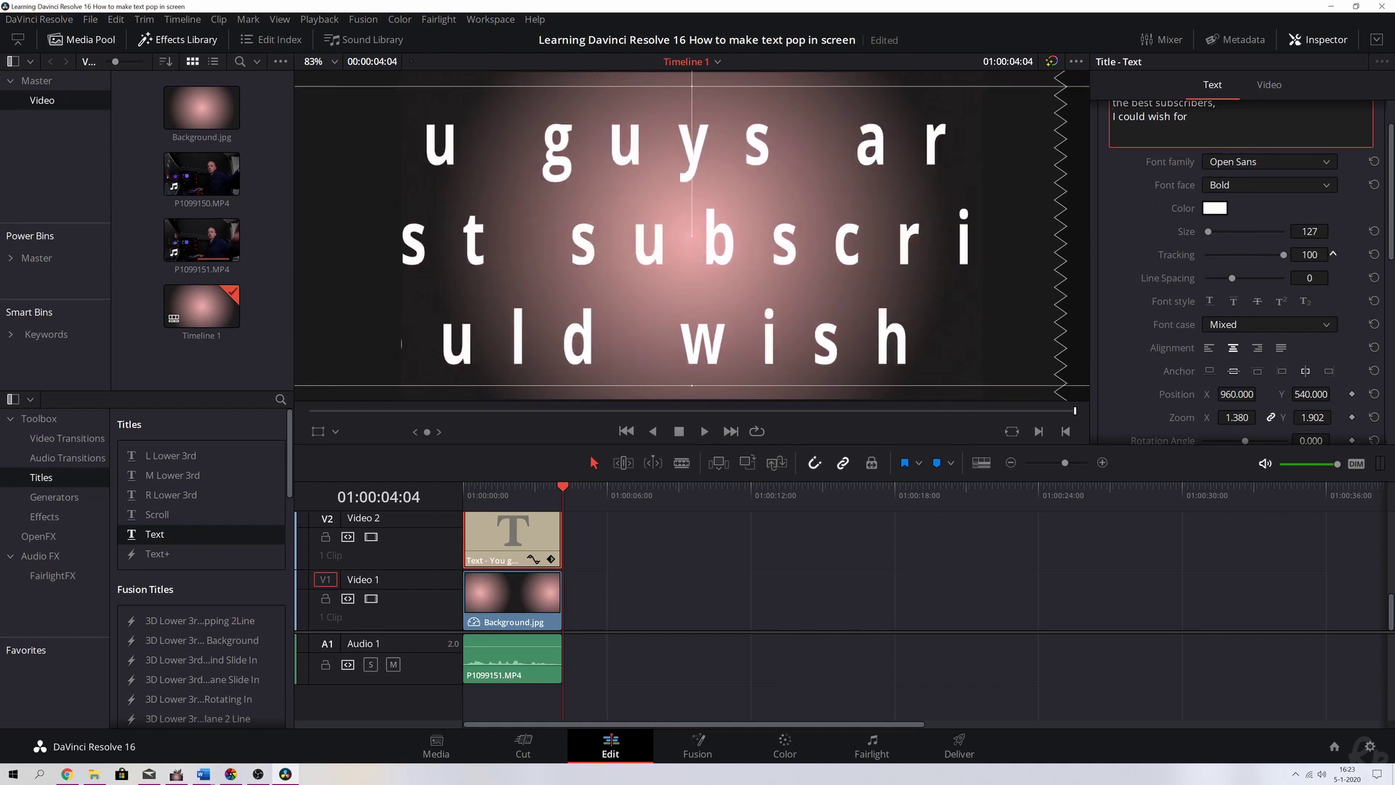
pyautogui.moveTo(1381, 254); pyautogui.dragTo(1301, 254)
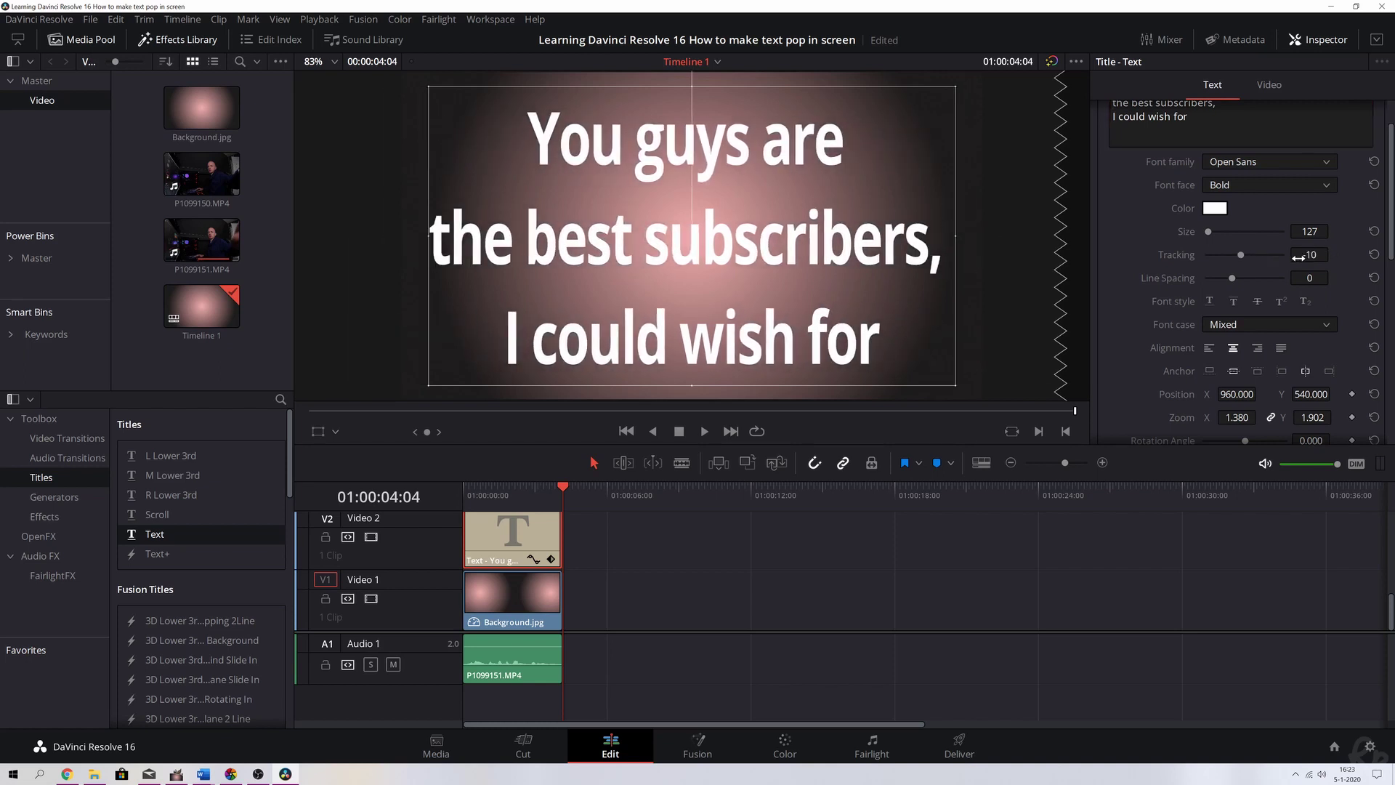
pyautogui.doubleClick(1307, 255)
pyautogui.write('0')
pyautogui.press('Return')
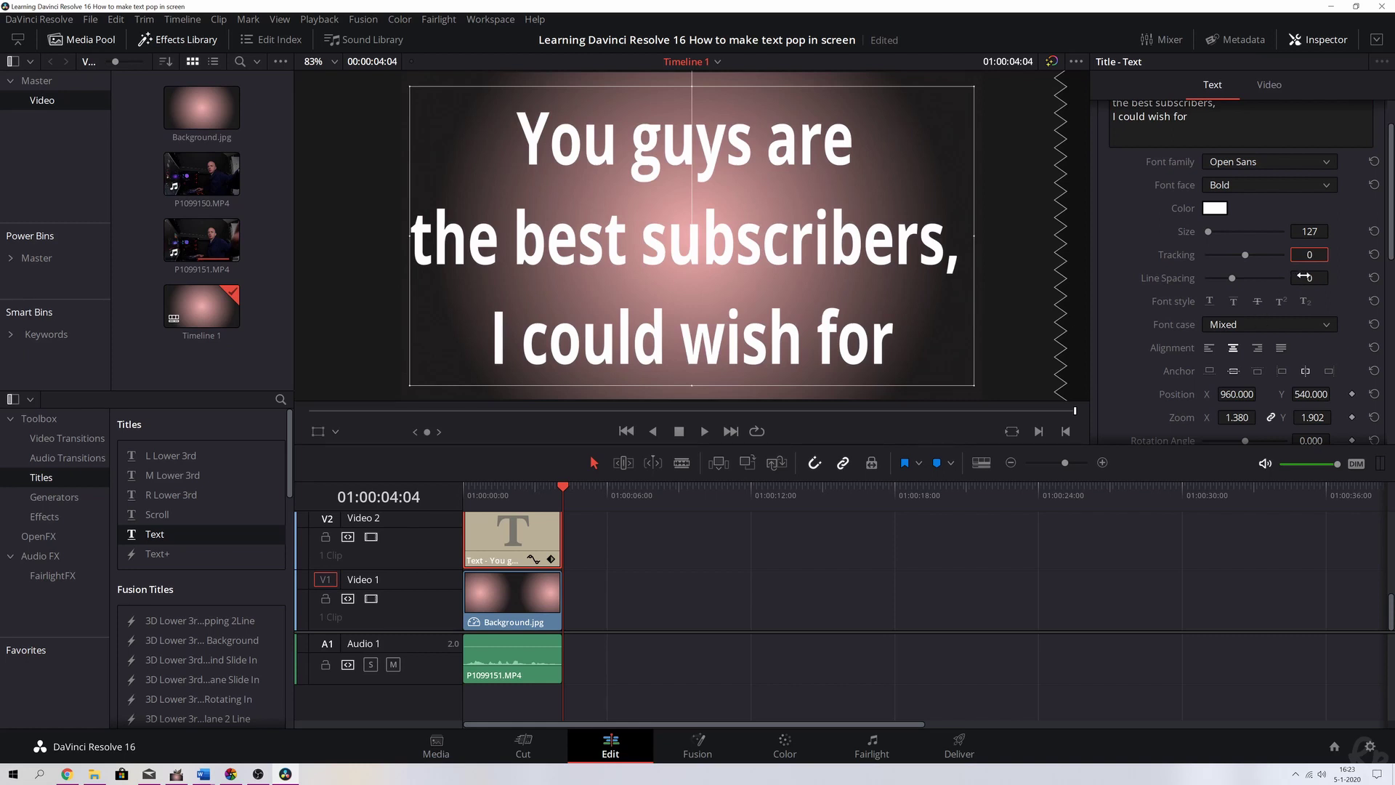
pyautogui.moveTo(1308, 277); pyautogui.dragTo(1333, 277)
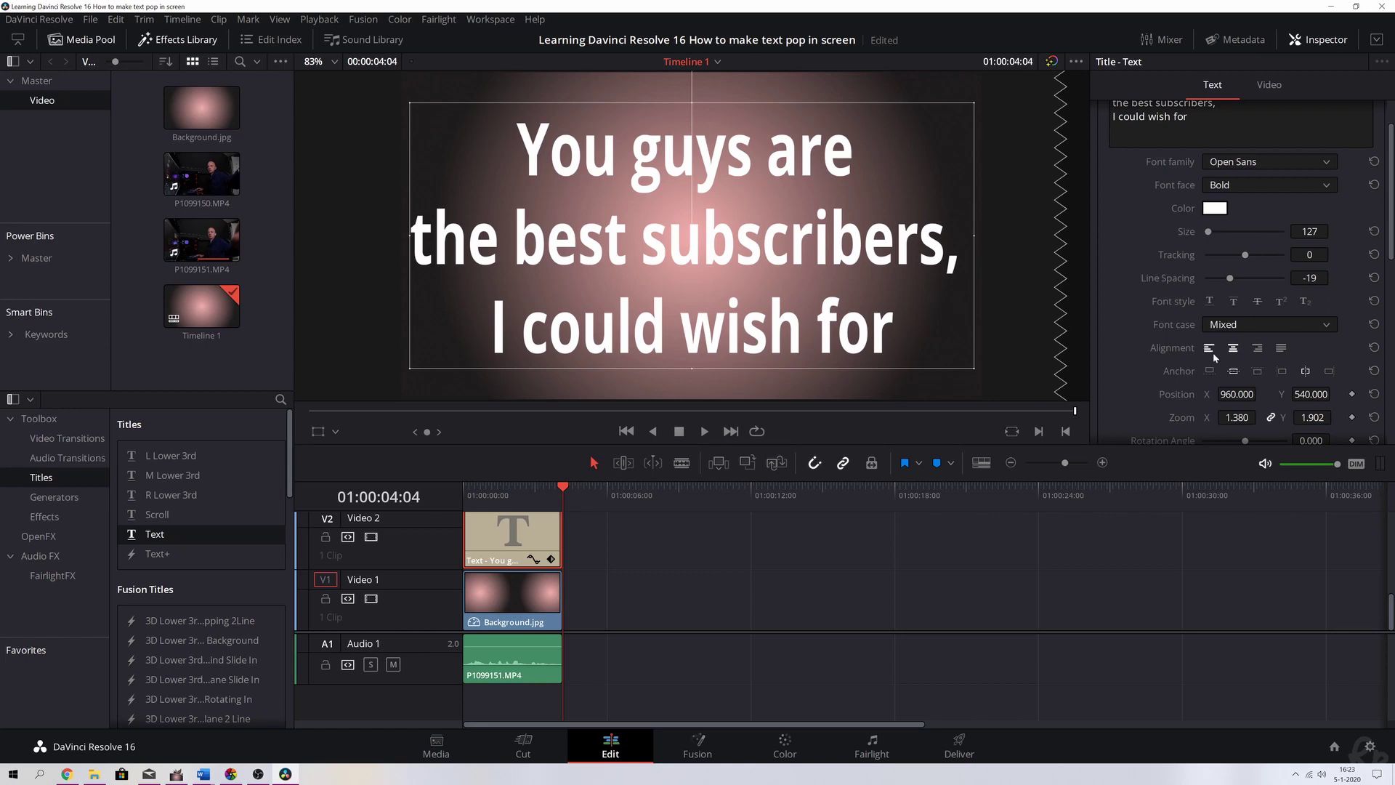
# Step: Try the All Caps, All Lowercase, Small Caps and Title Caps font cases on the title
pyautogui.click(1245, 326)
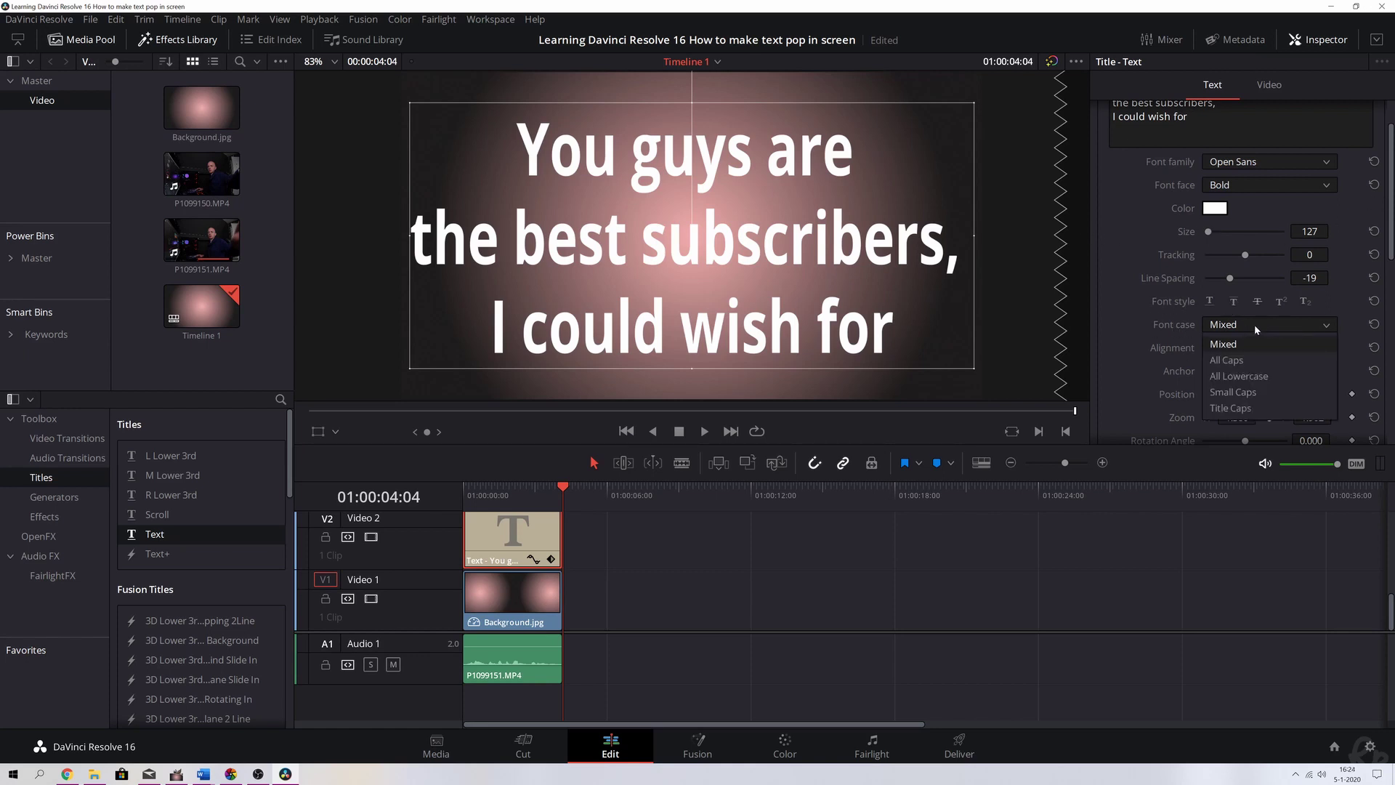
pyautogui.click(1245, 359)
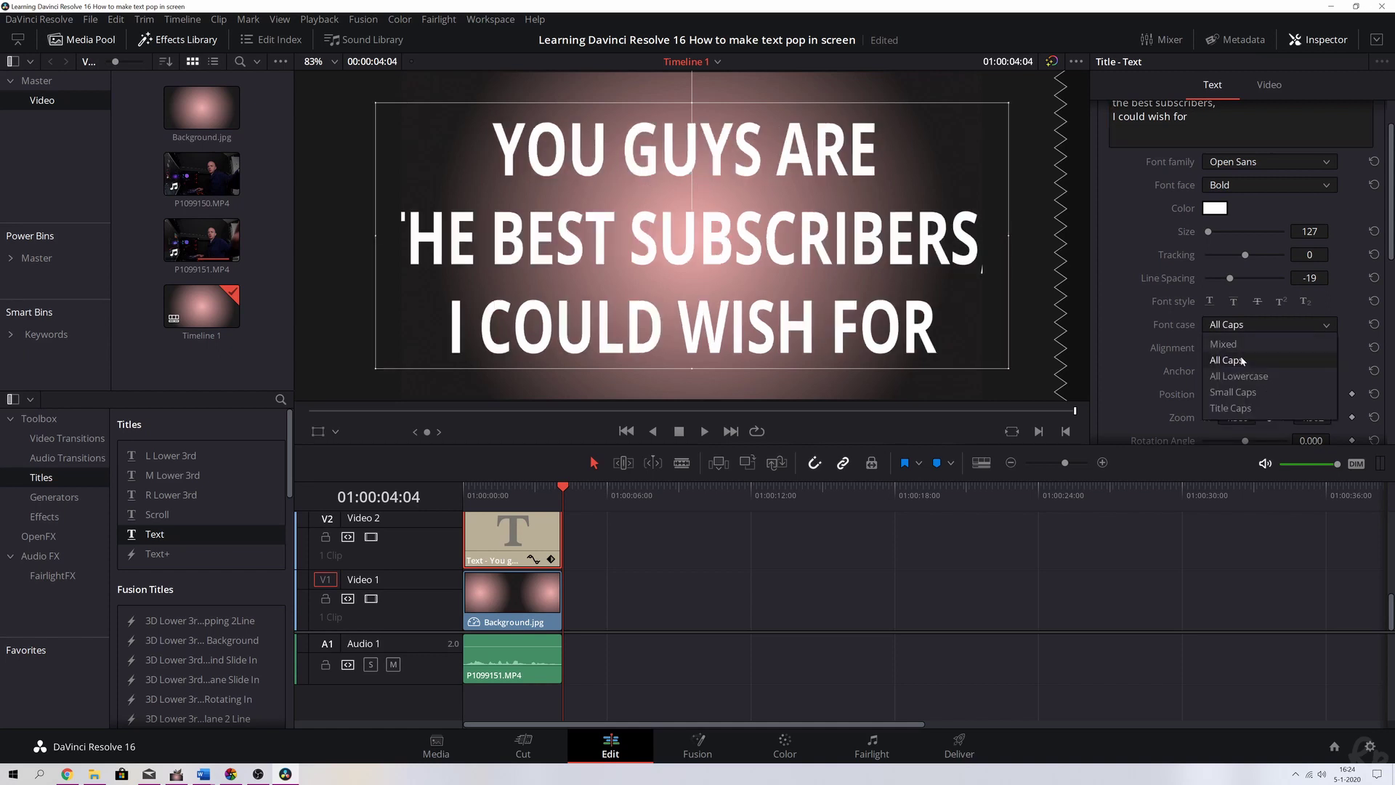
pyautogui.click(1241, 376)
pyautogui.click(1245, 324)
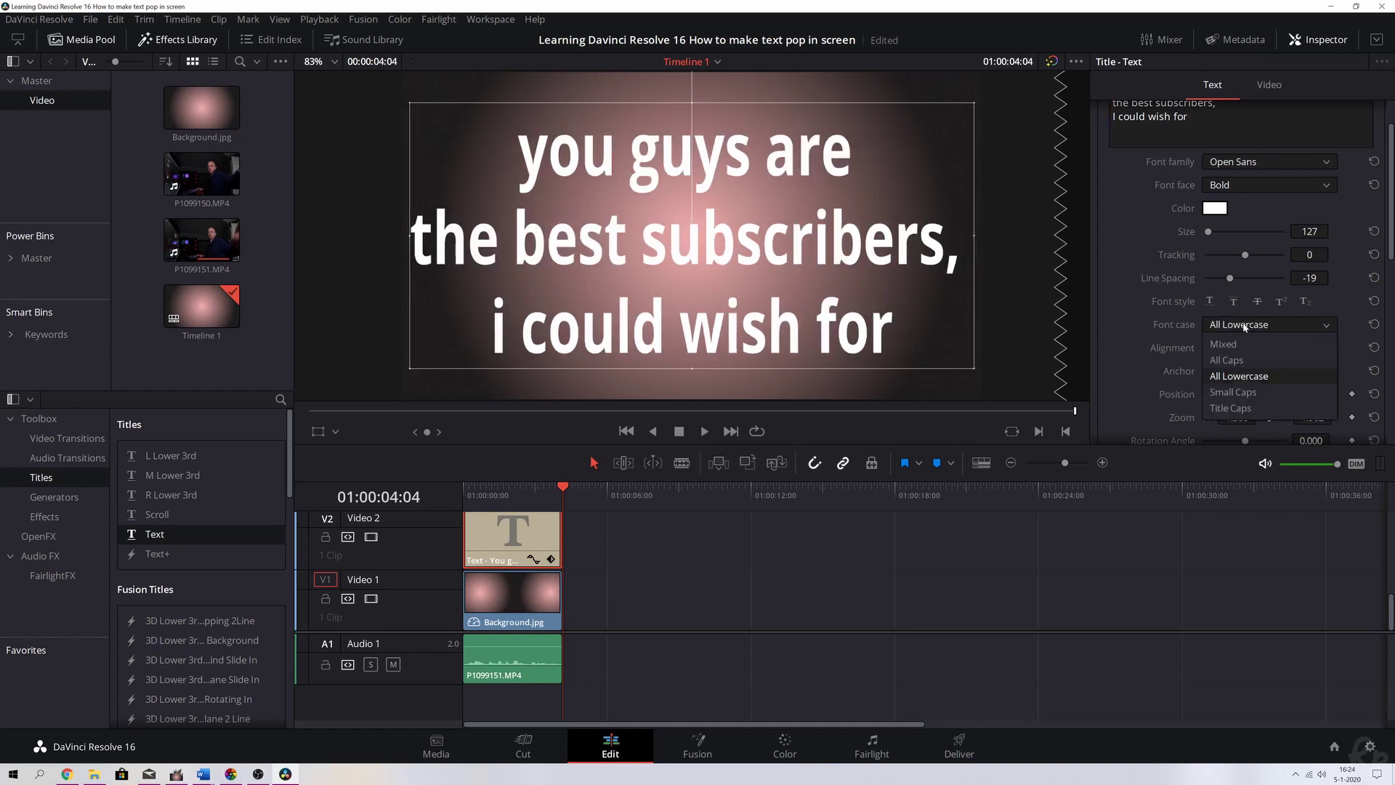
pyautogui.click(1245, 392)
pyautogui.click(1245, 325)
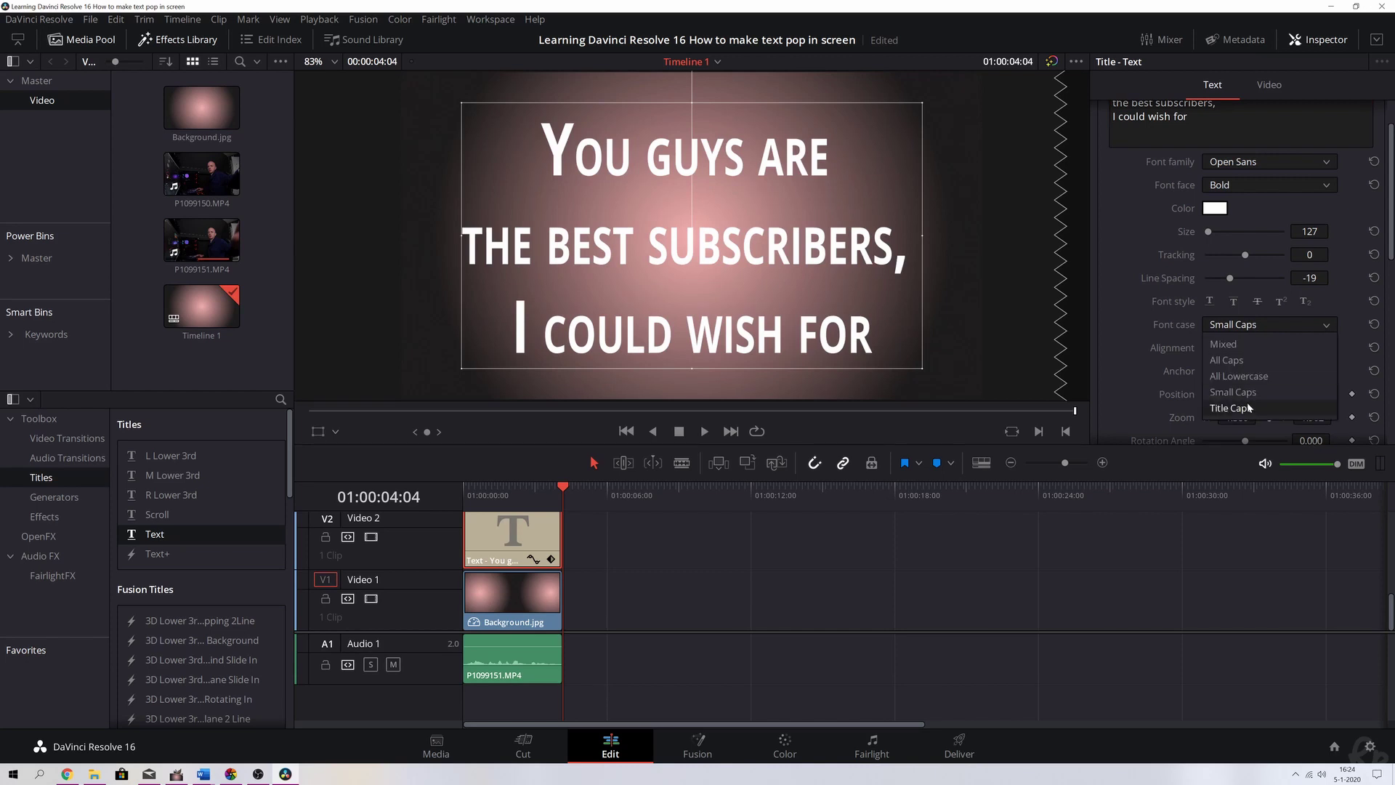
pyautogui.click(1231, 409)
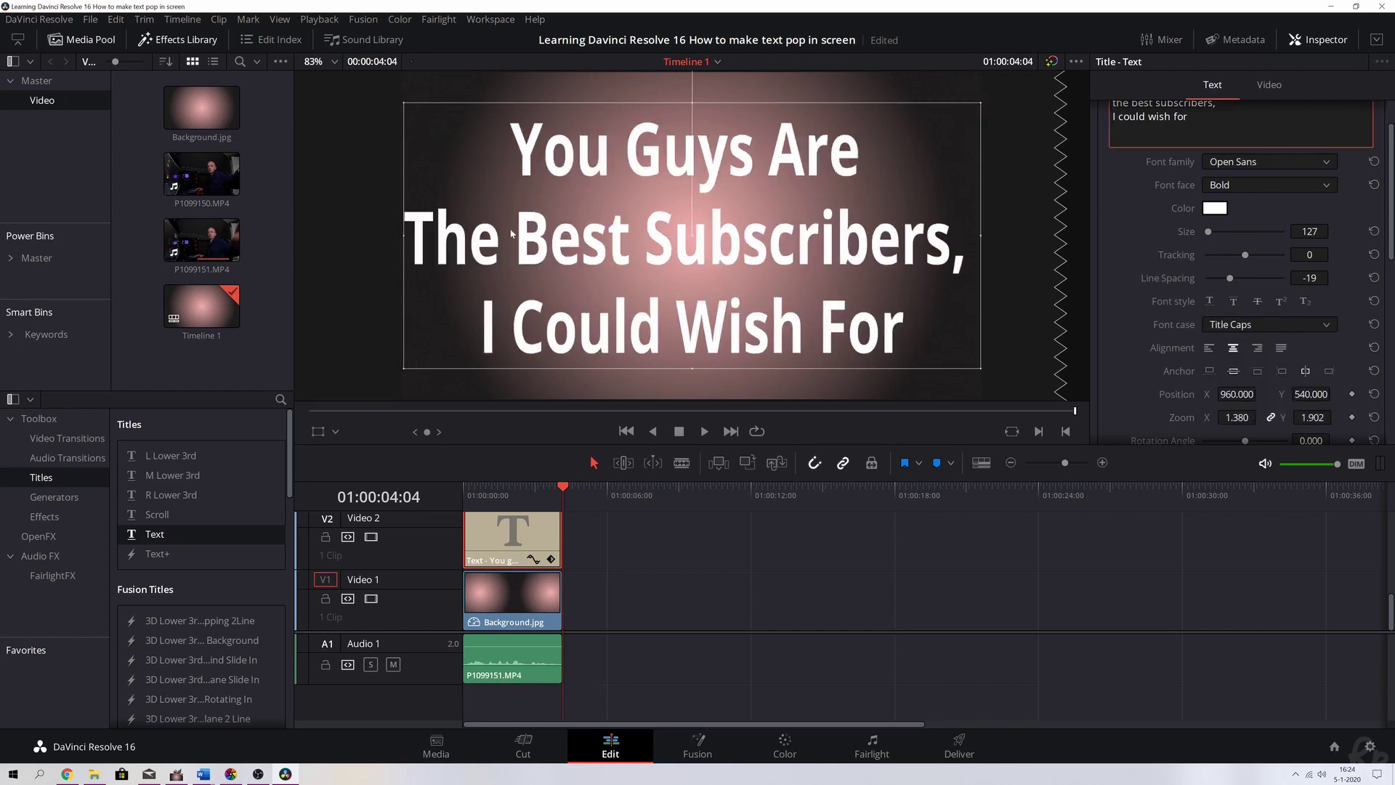
# Step: Set the title's font case to All Caps
pyautogui.click(1242, 330)
pyautogui.click(1251, 359)
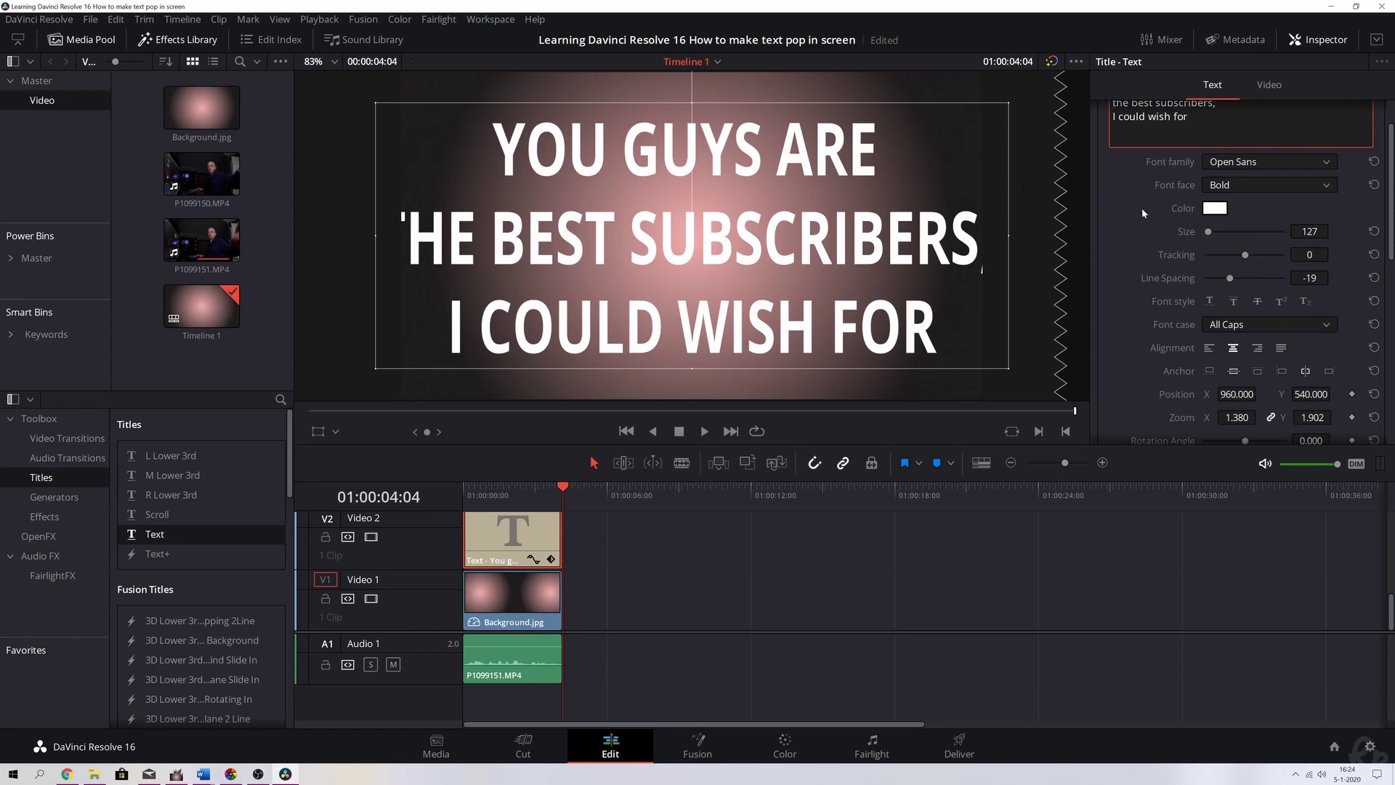
# Step: Set the title's text size to 117 so that all three lines fit within the frame
pyautogui.moveTo(1308, 232); pyautogui.dragTo(1300, 233)
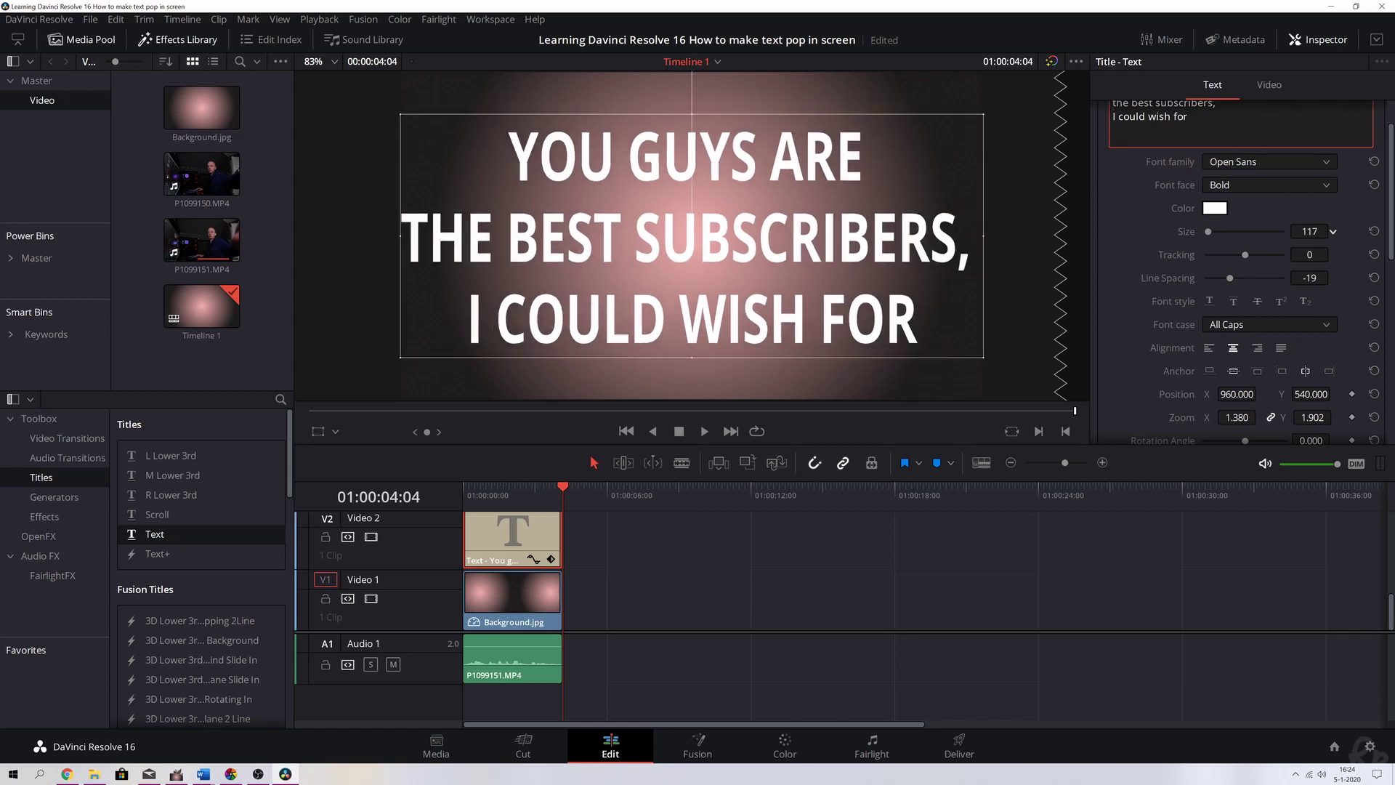
pyautogui.moveTo(669, 302); pyautogui.dragTo(717, 241)
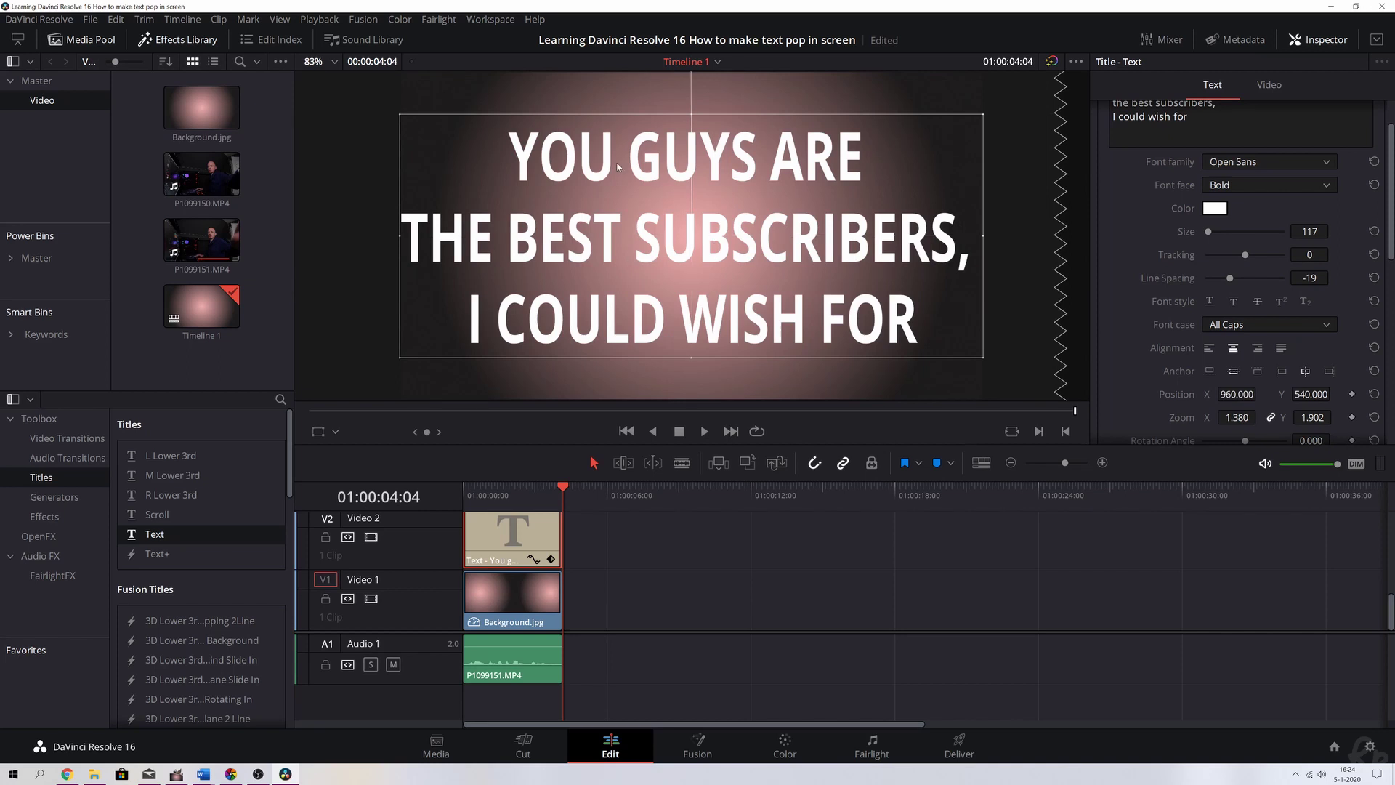
# Step: Try a horizontal position of 1766 and zoom of 1.47 by 1.72 on the title, and undo both changes
pyautogui.scroll(-3, 1162, 430)
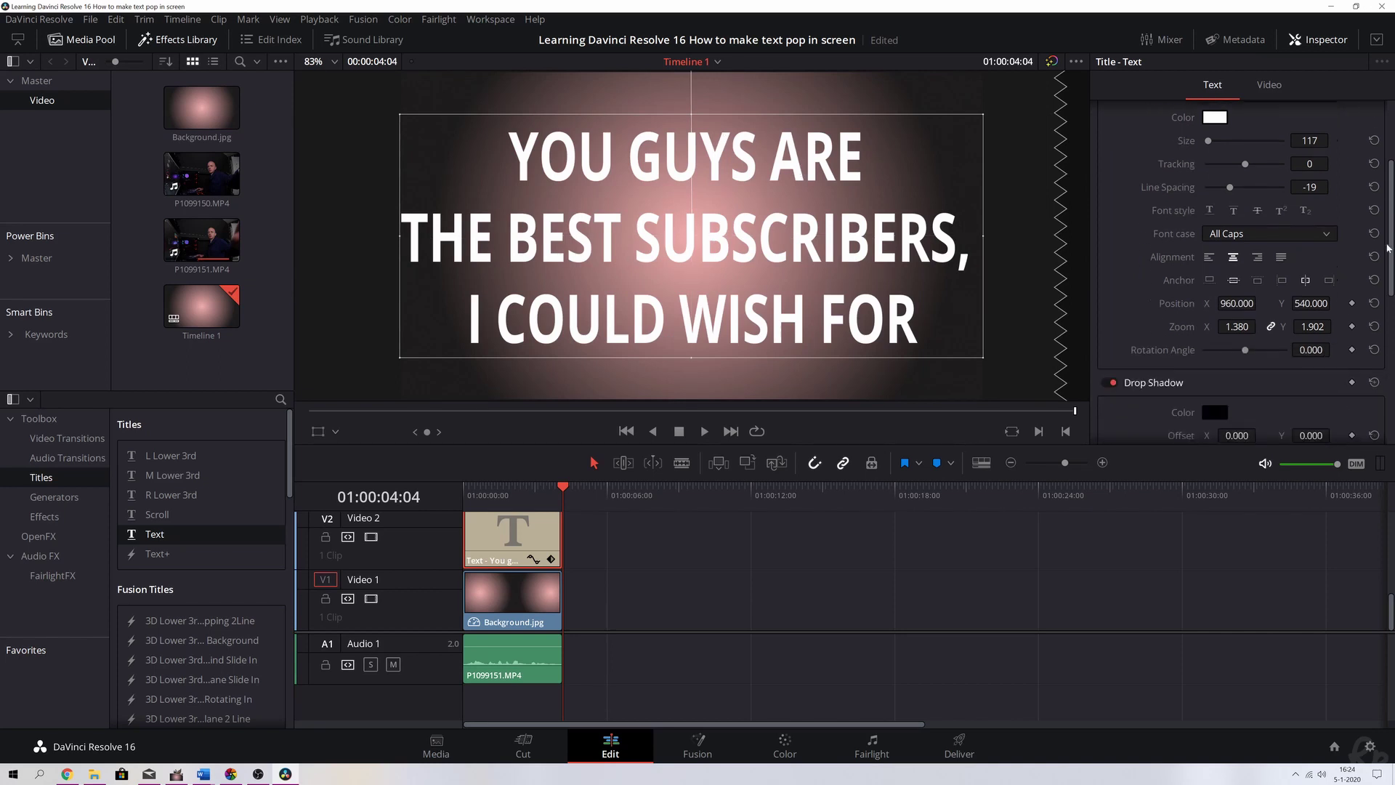
pyautogui.moveTo(1237, 276); pyautogui.dragTo(1294, 252)
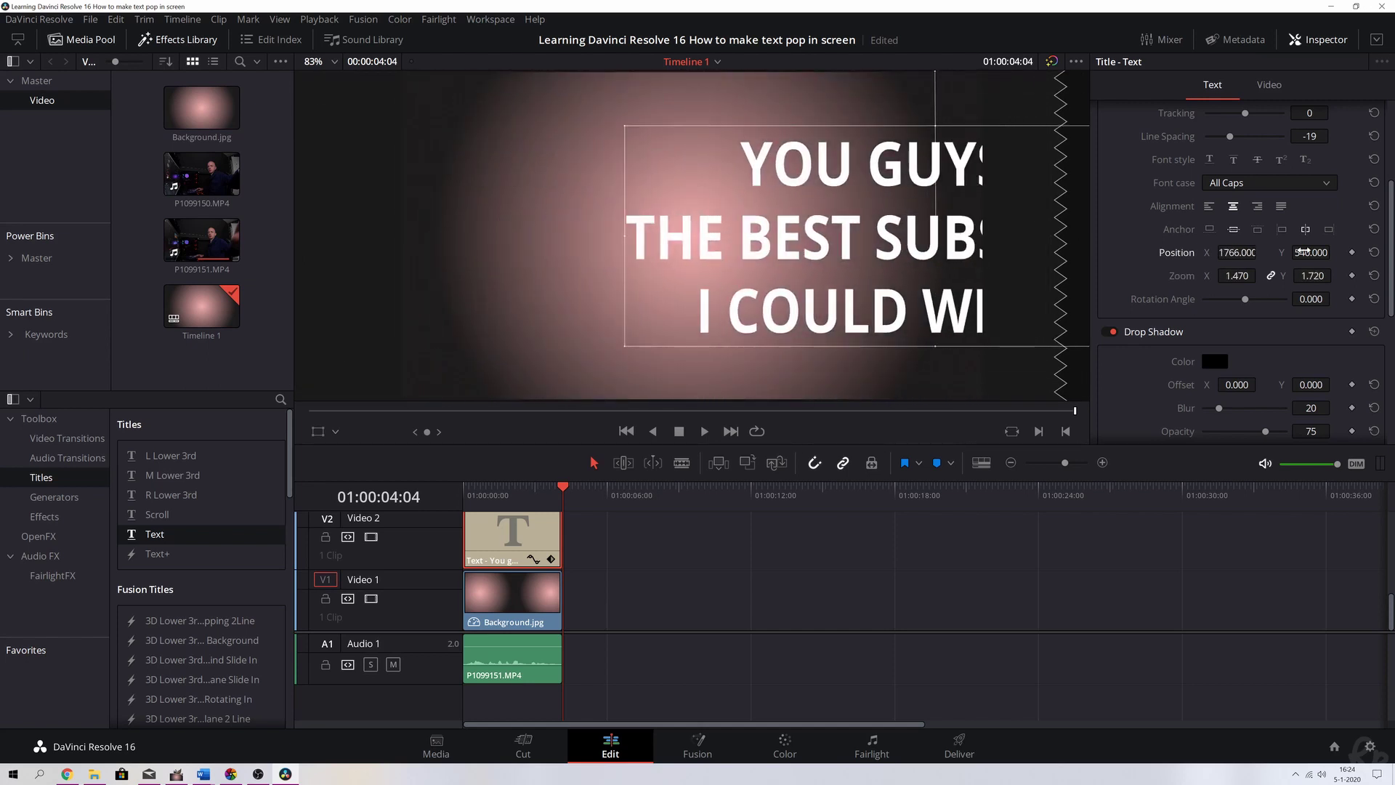
pyautogui.hotkey('ctrl', 'z')
pyautogui.hotkey('ctrl', 'z')
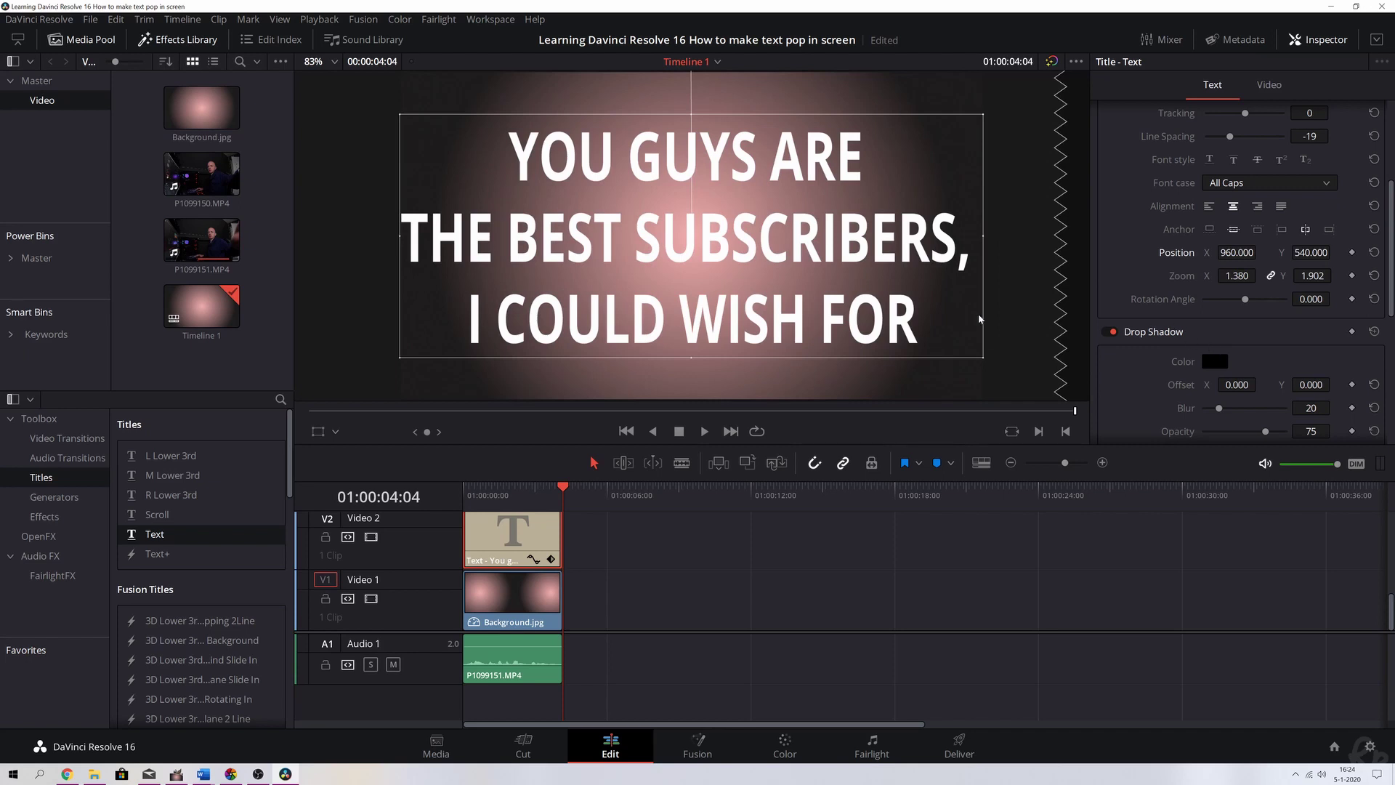
# Step: Set the size of the word "You" to 200 and of the words "guys are" to 80
pyautogui.scroll(1, 1358, 322)
pyautogui.moveTo(1389, 275); pyautogui.dragTo(1390, 190)
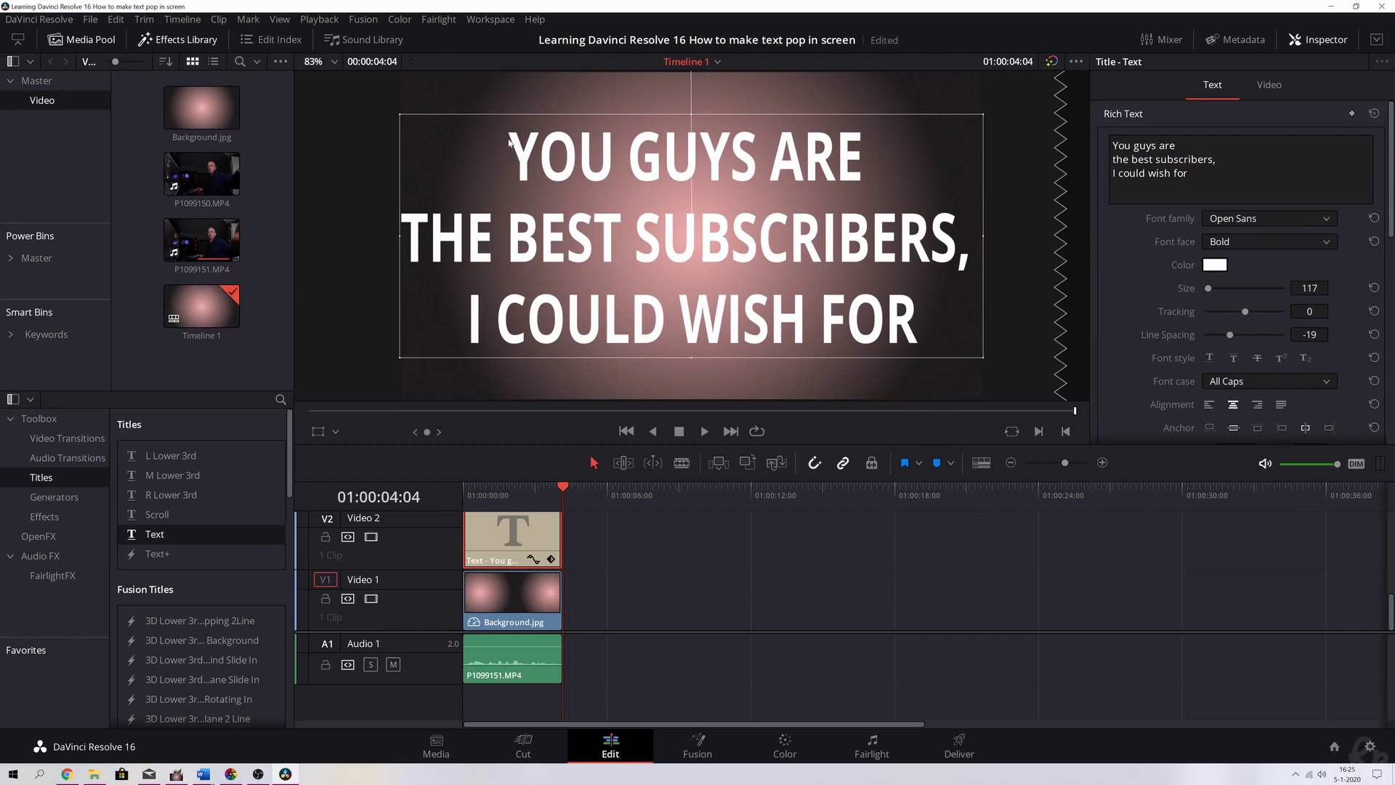
pyautogui.moveTo(1131, 146); pyautogui.dragTo(1111, 146)
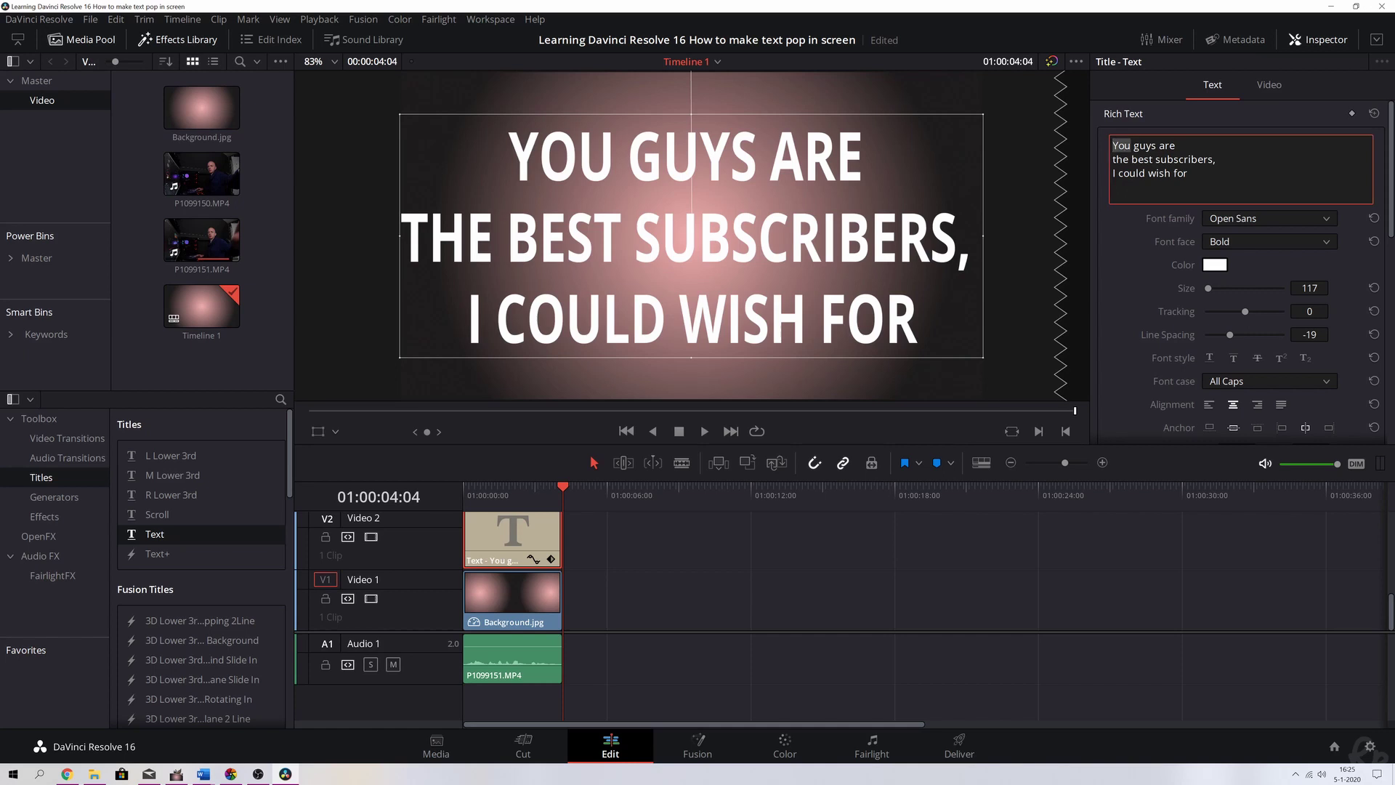
pyautogui.moveTo(1315, 287)
pyautogui.mouseDown()
pyautogui.moveTo(1366, 288)
pyautogui.moveTo(1293, 287)
pyautogui.moveTo(1310, 287)
pyautogui.mouseUp()
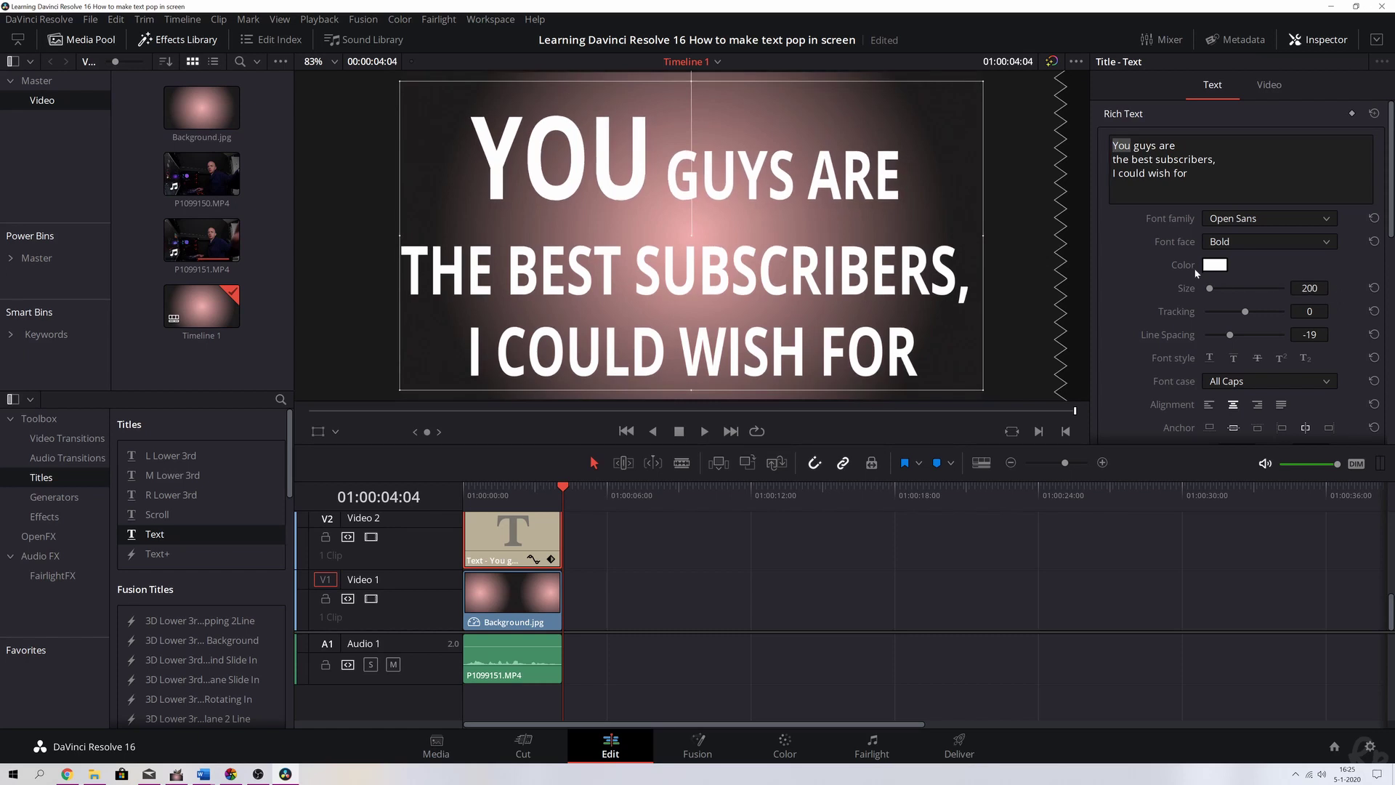
pyautogui.moveTo(1133, 145); pyautogui.dragTo(1175, 146)
pyautogui.moveTo(1309, 288); pyautogui.dragTo(1306, 288)
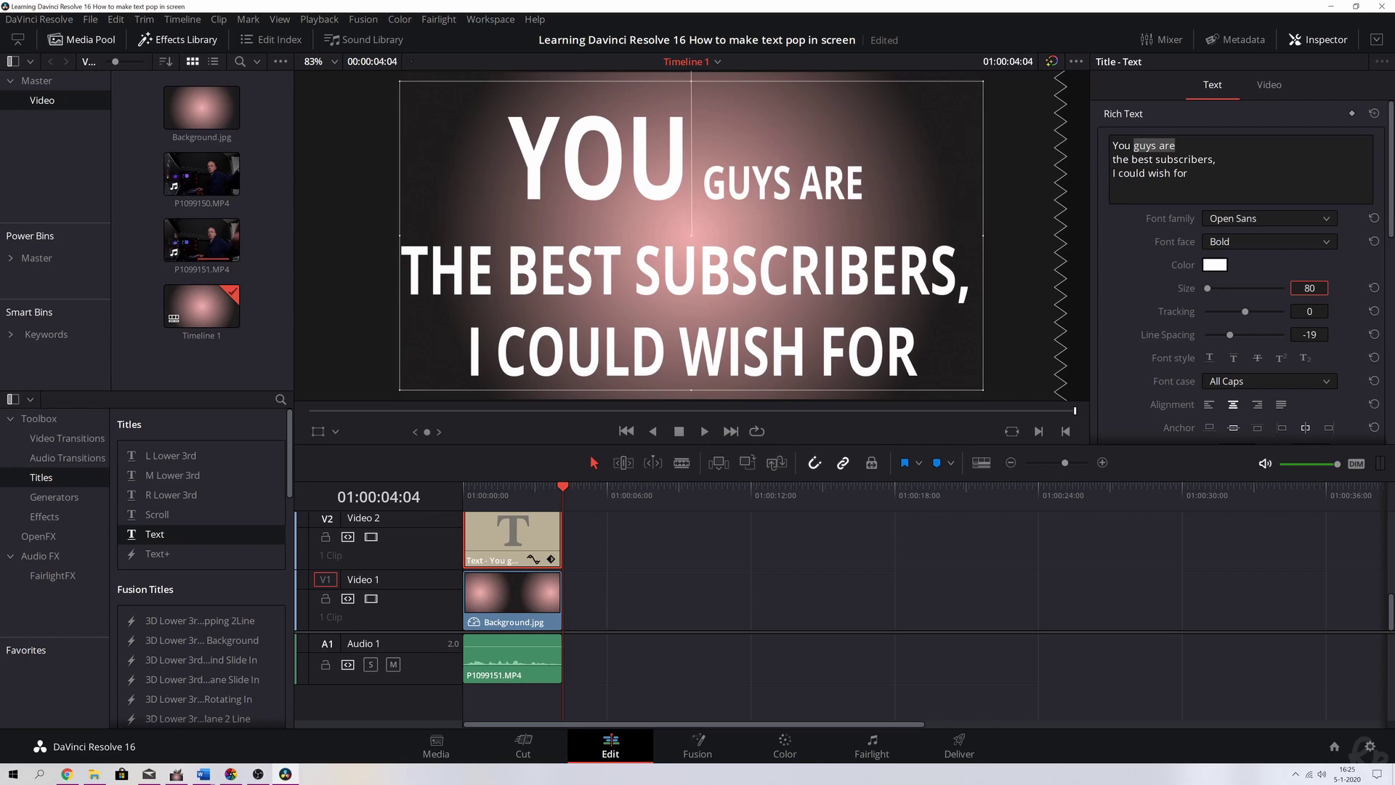
# Step: Enlarge "best" to size 200 and "wish" to match, and shrink the remaining words of the second and third lines
pyautogui.moveTo(1131, 159); pyautogui.dragTo(1156, 159)
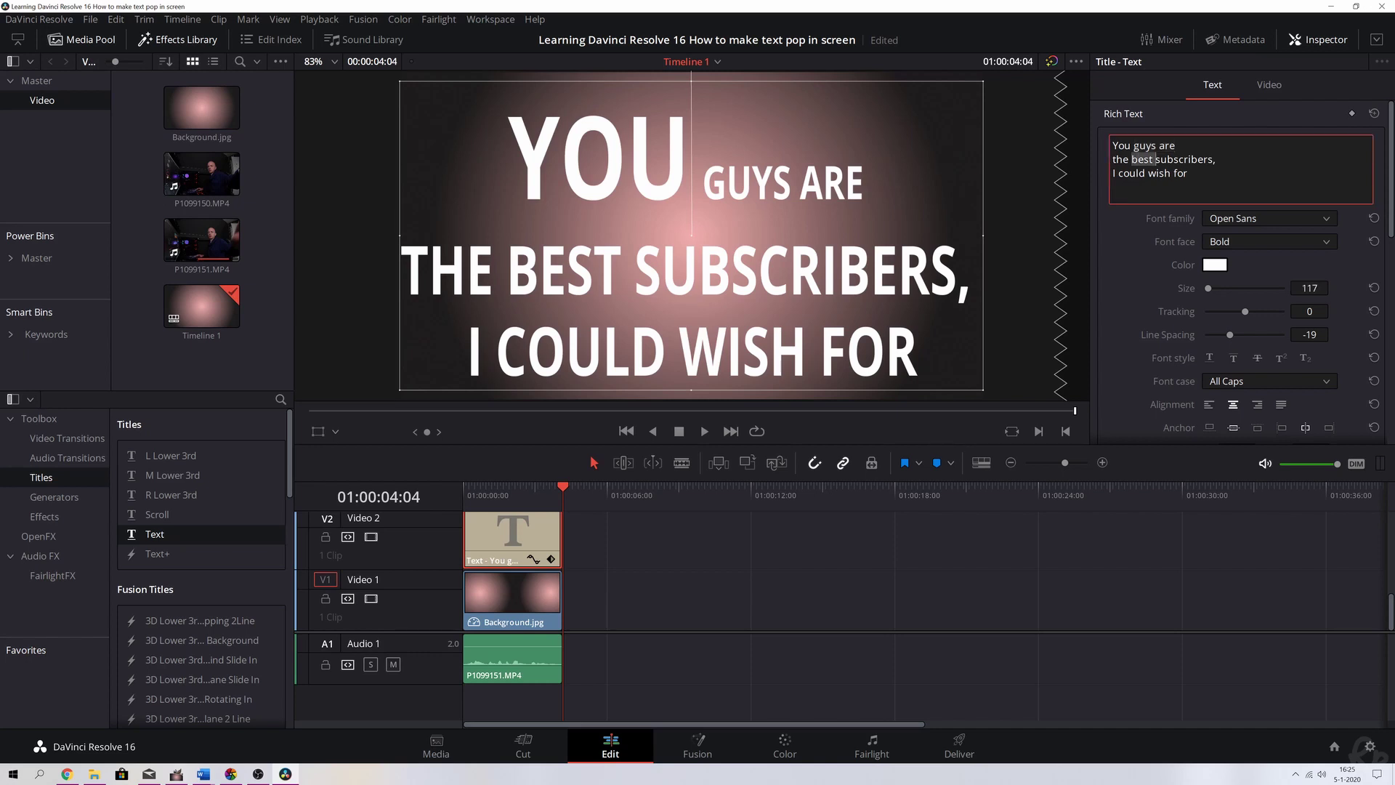
pyautogui.doubleClick(1317, 288)
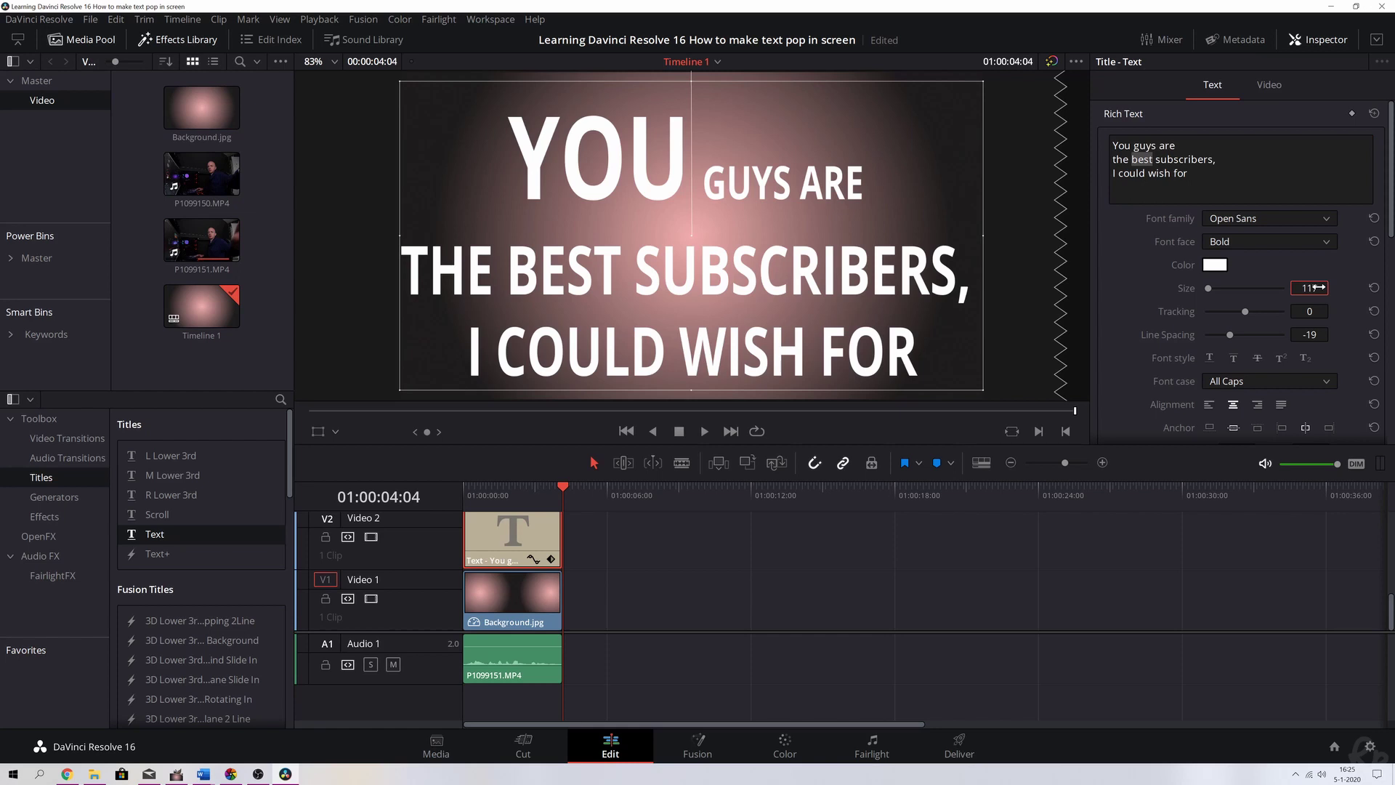
pyautogui.moveTo(1129, 159); pyautogui.dragTo(1123, 159)
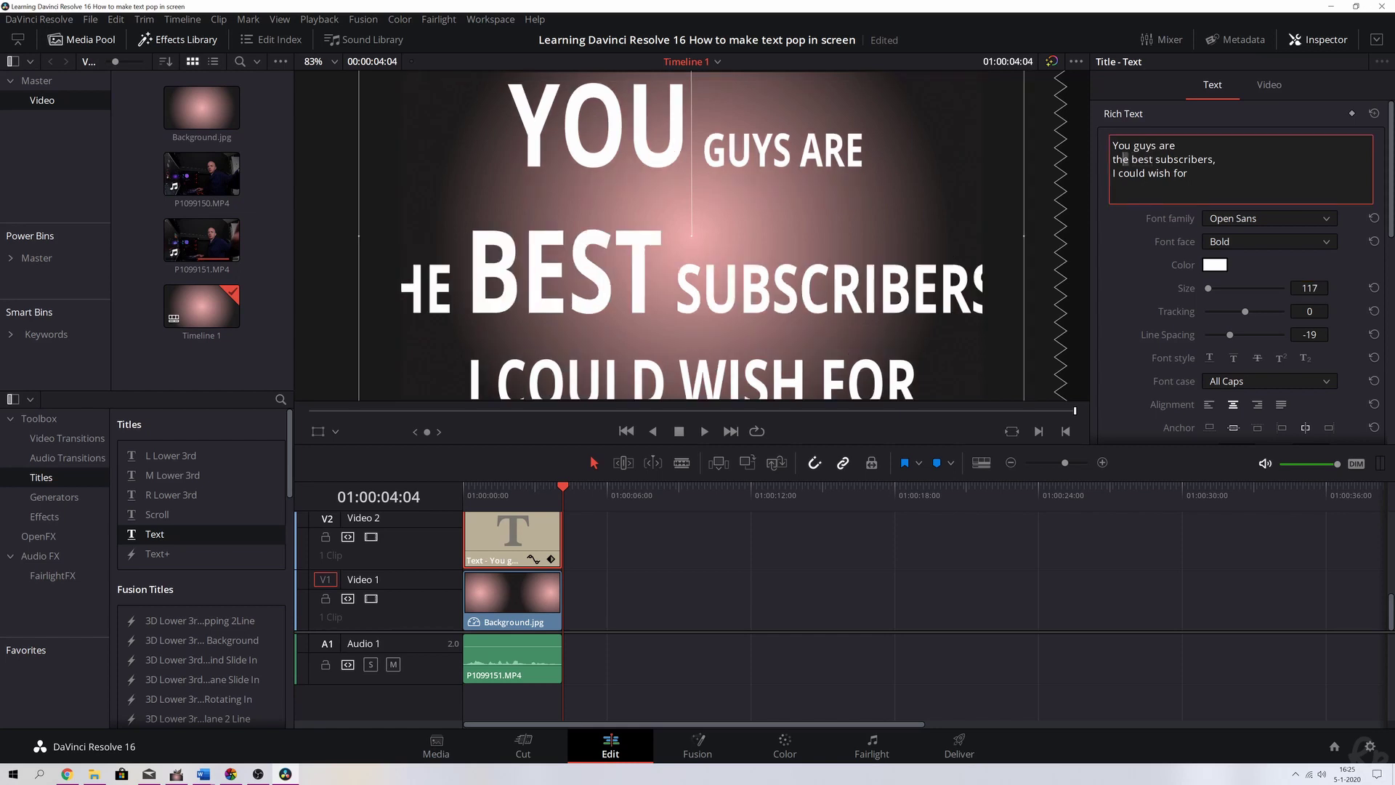
pyautogui.doubleClick(1121, 159)
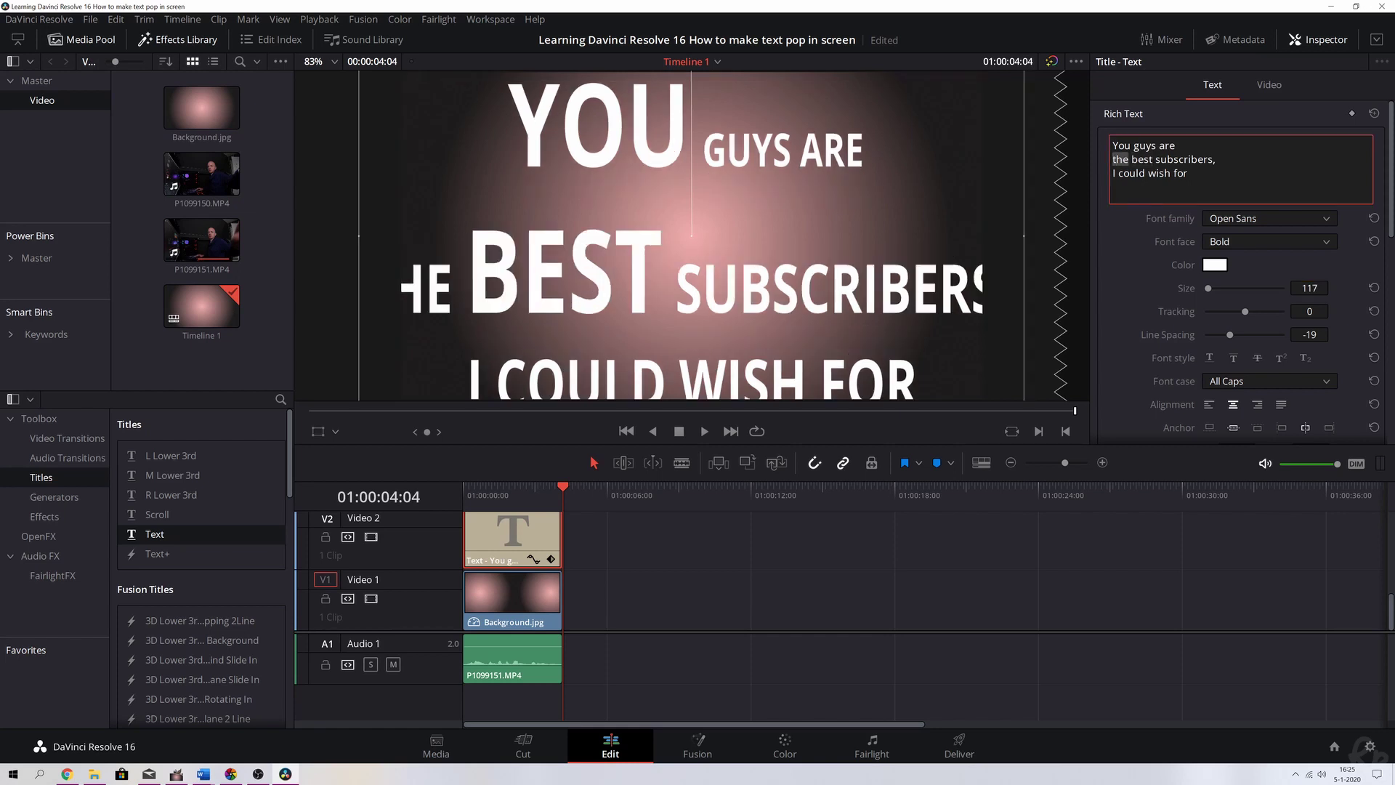
pyautogui.click(1311, 288)
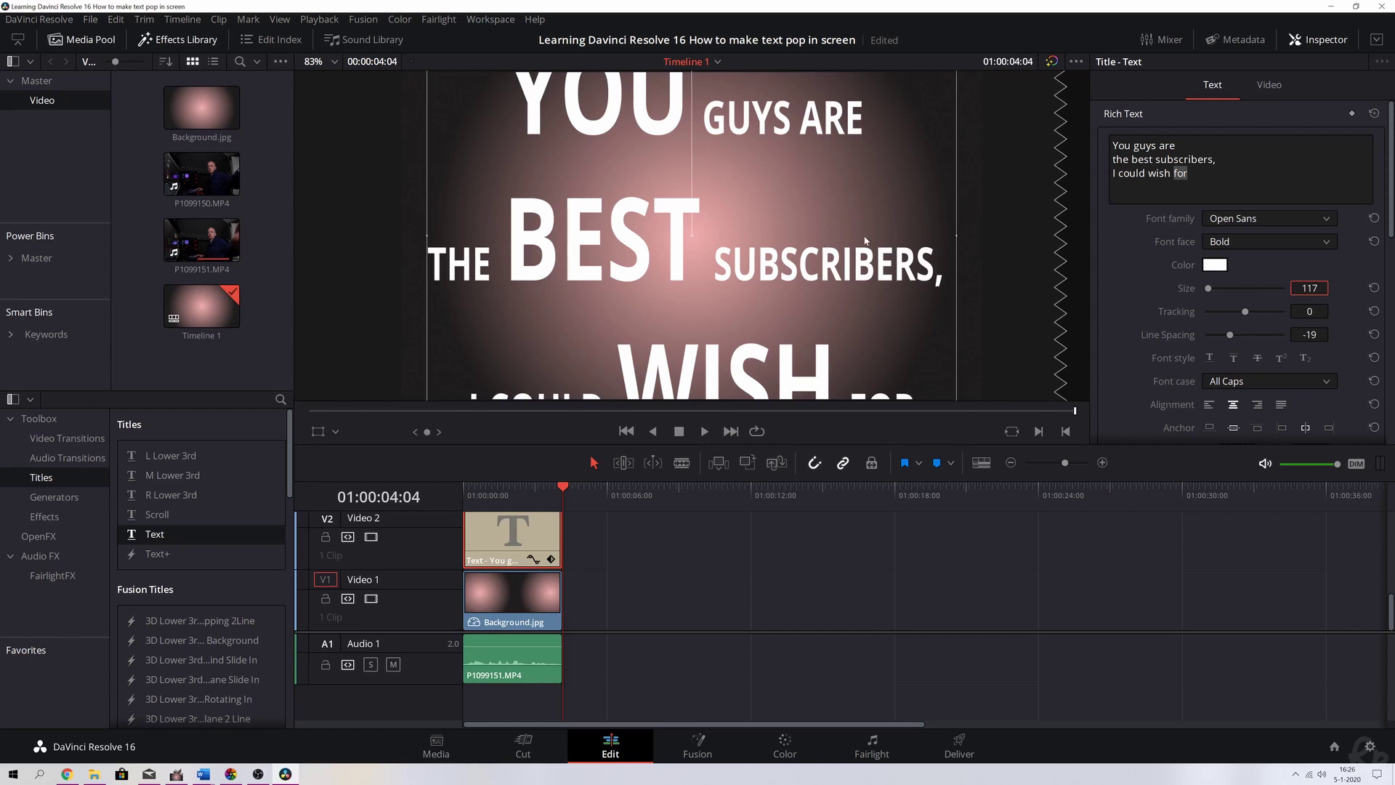
# Step: Scale the whole title down in the viewer until all three lines fit inside the frame
pyautogui.scroll(-5, 864, 240)
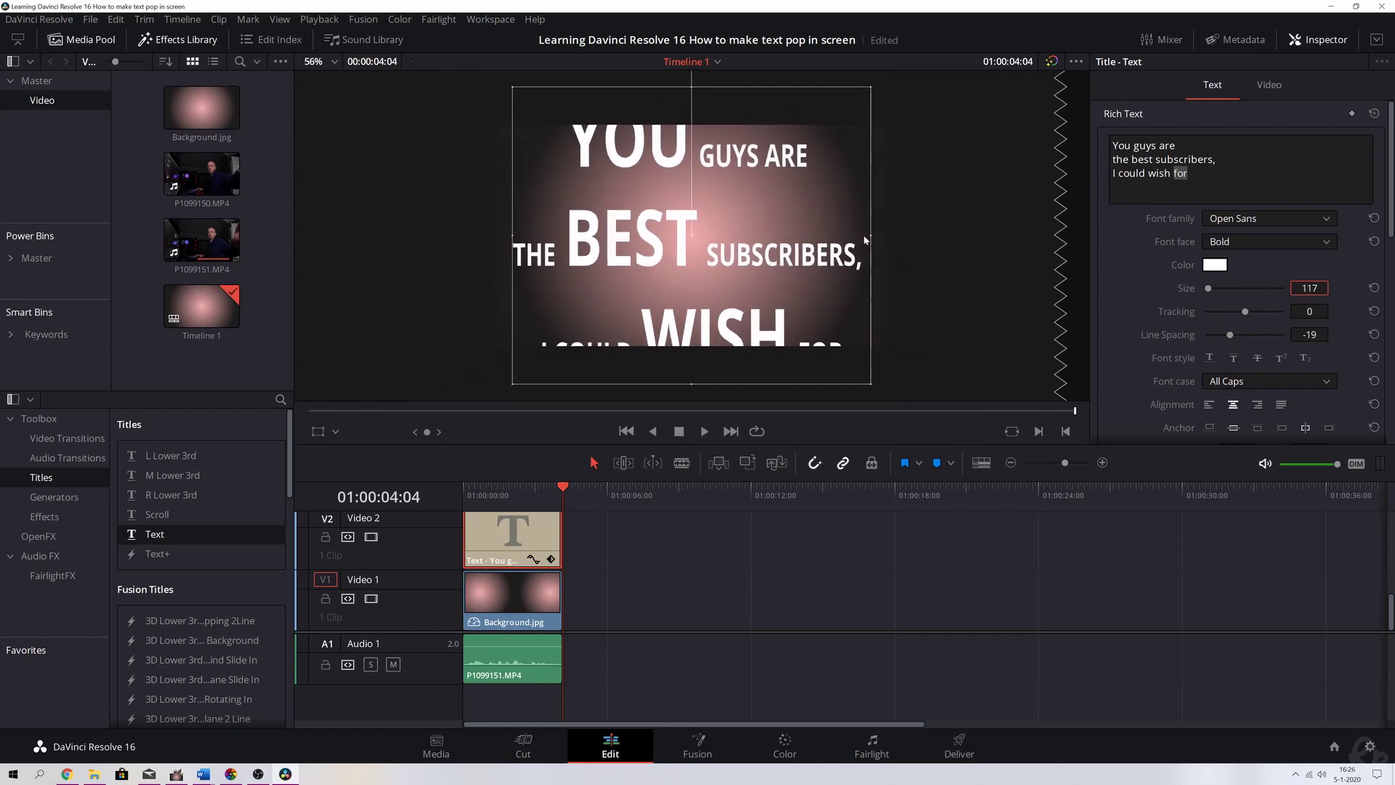
pyautogui.scroll(-1, 863, 234)
pyautogui.moveTo(848, 114); pyautogui.dragTo(818, 137)
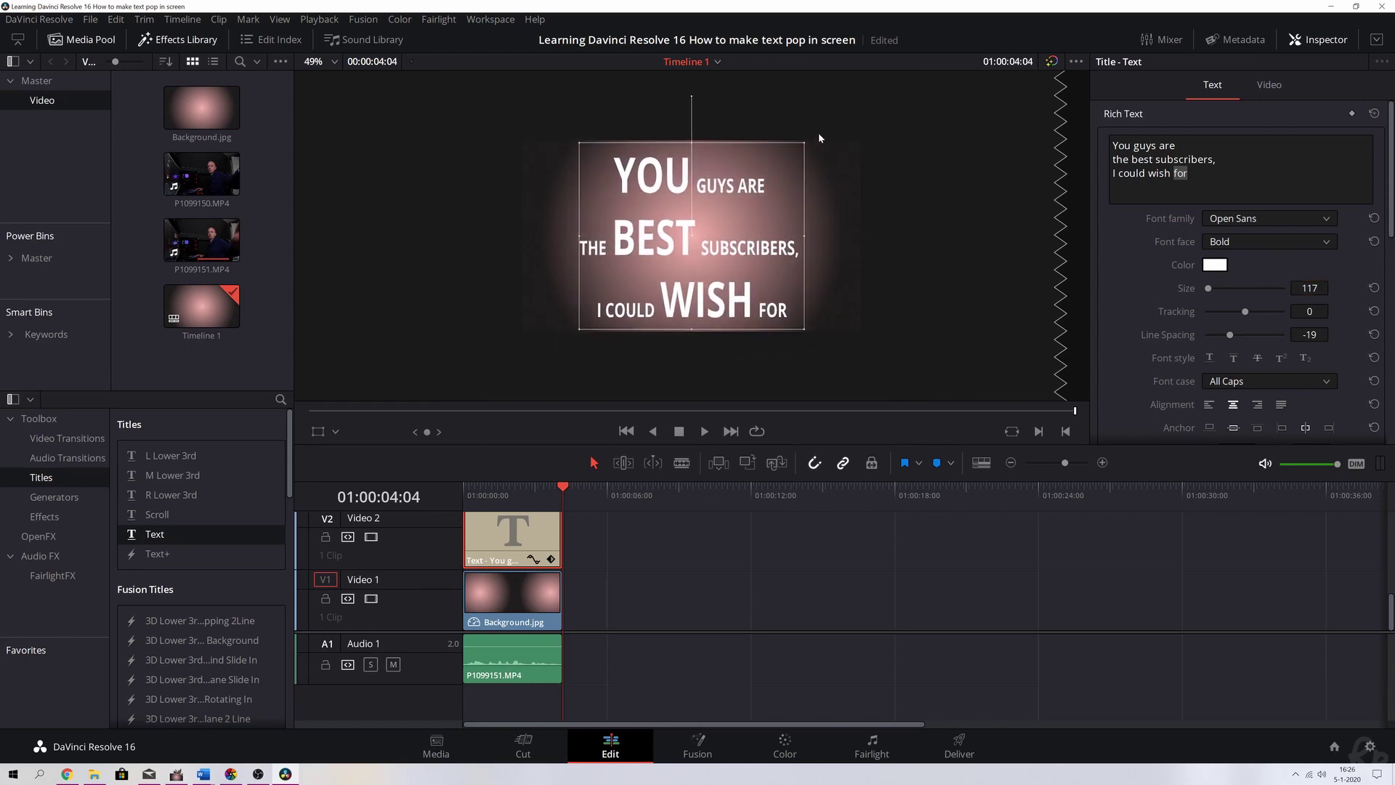
pyautogui.scroll(4, 686, 219)
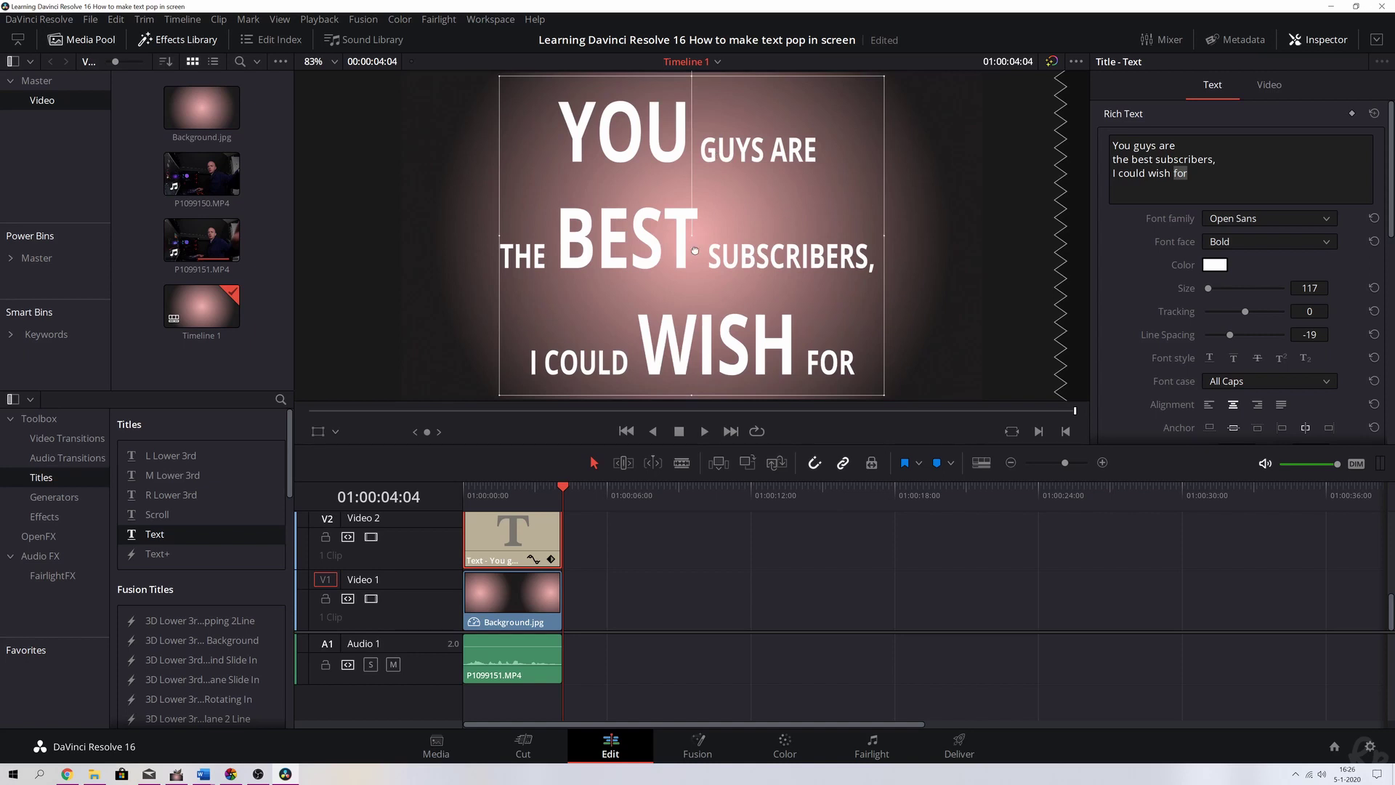
# Step: Color the word "best" yellow, #ffcb0e
pyautogui.moveTo(1155, 159); pyautogui.dragTo(1131, 160)
pyautogui.click(1214, 264)
pyautogui.moveTo(770, 276); pyautogui.dragTo(815, 260)
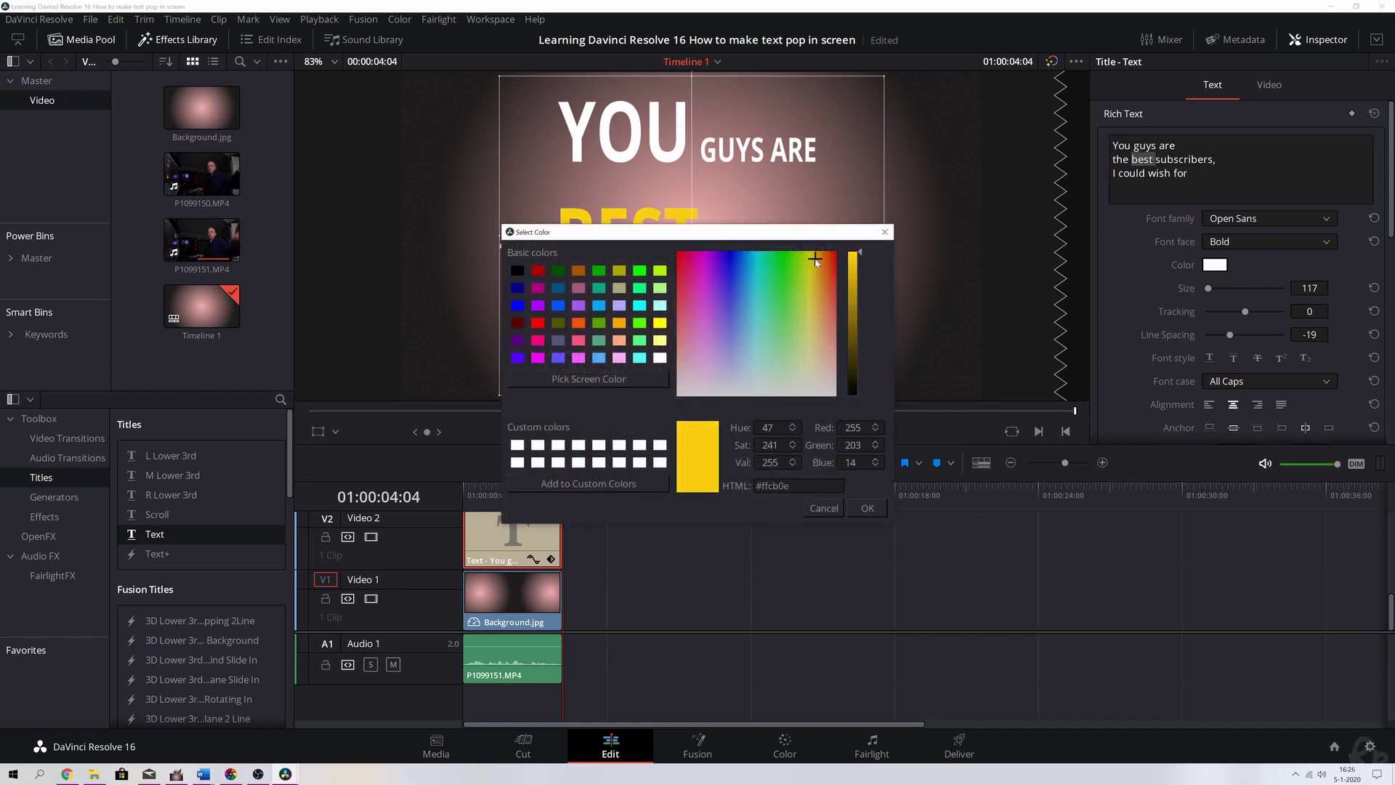
pyautogui.click(869, 510)
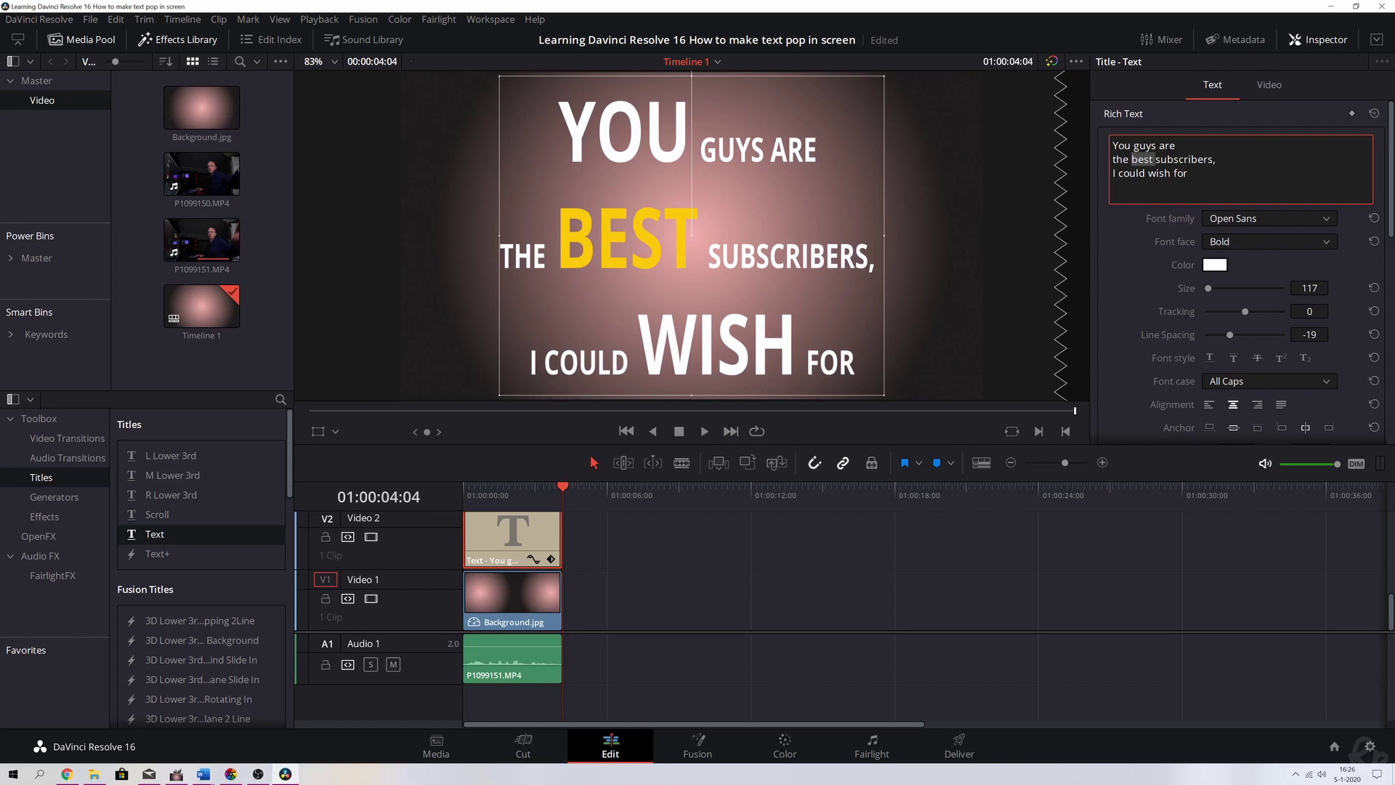
# Step: Copy the HTML color code of the yellow word "best"
pyautogui.click(1144, 159)
pyautogui.click(1214, 265)
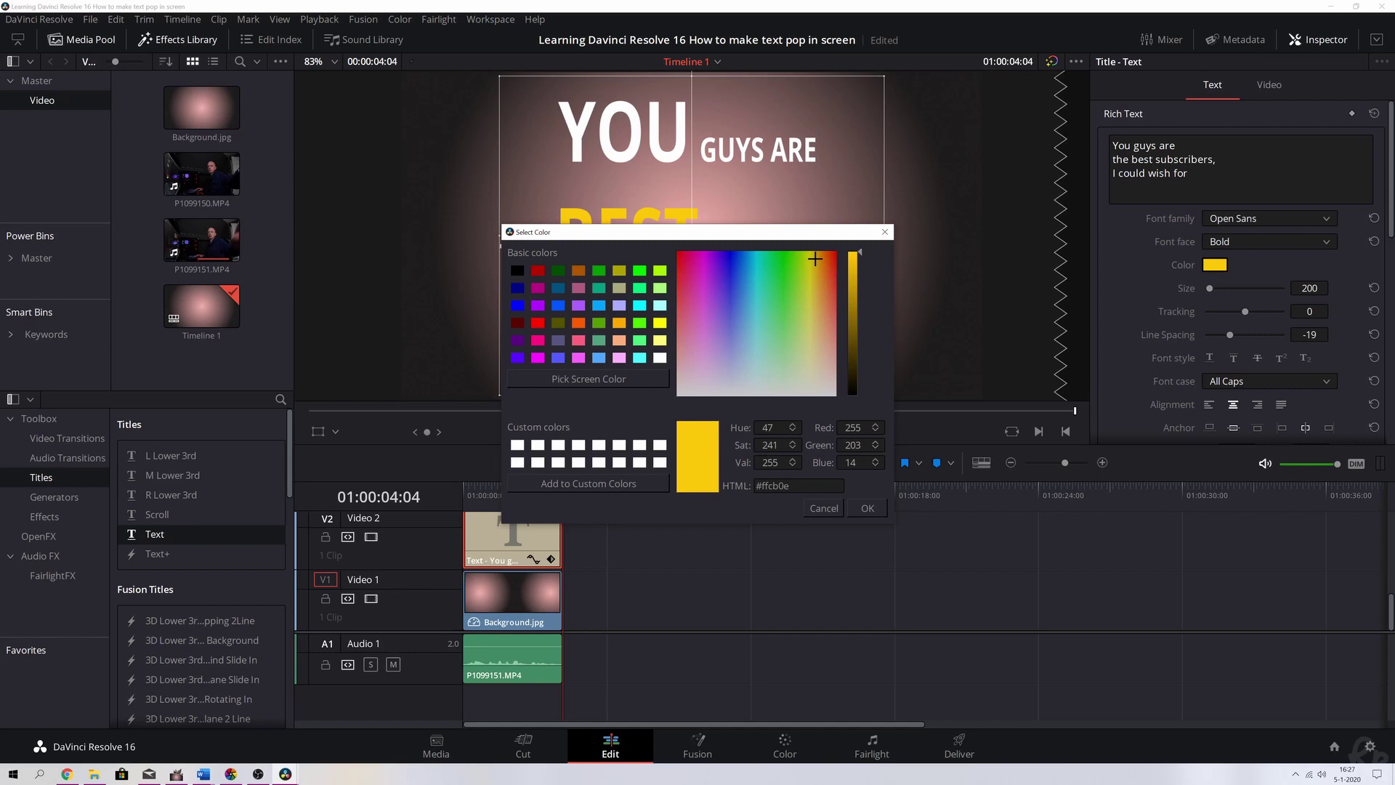
pyautogui.moveTo(791, 486); pyautogui.dragTo(752, 482)
pyautogui.click(868, 508)
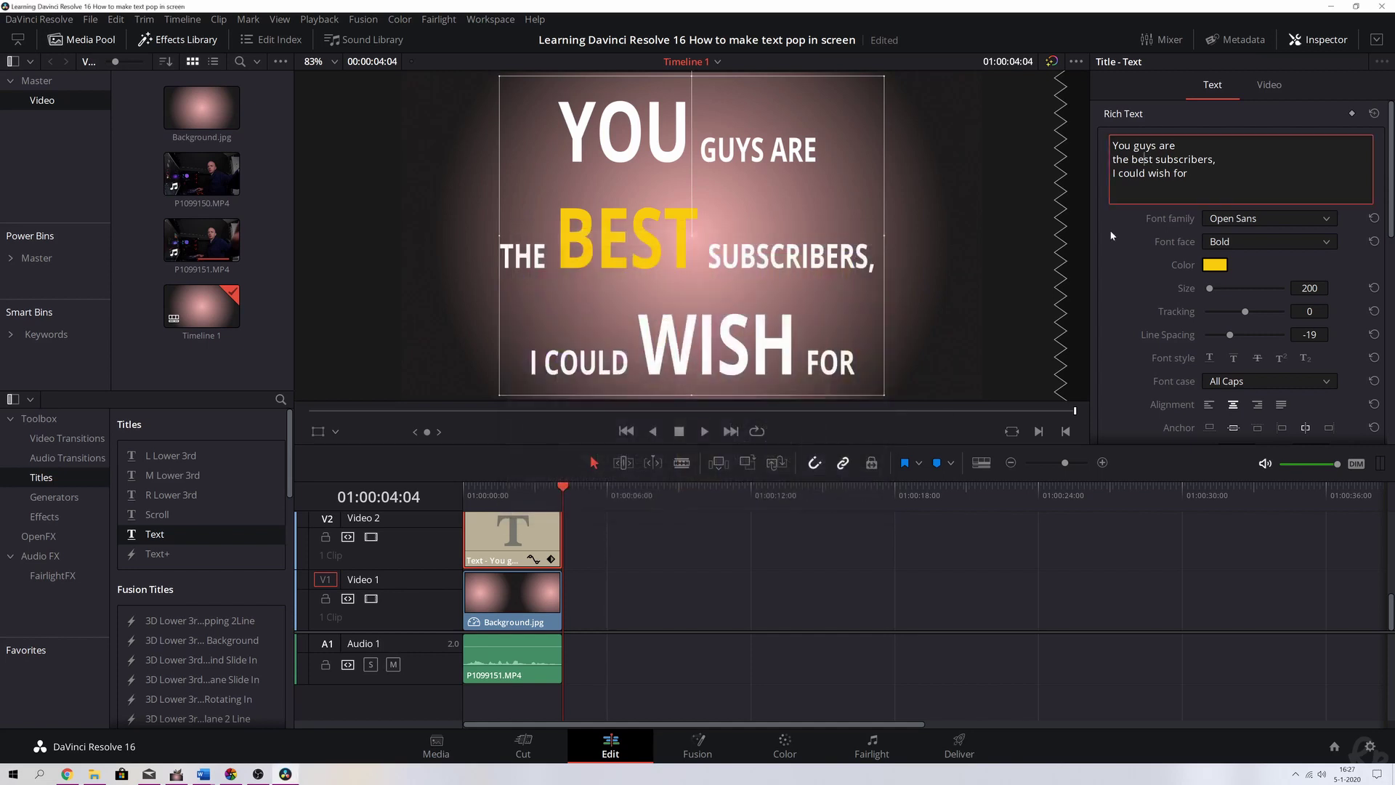
# Step: Paste the copied yellow color code #ffcb0e as the color of the word "You"
pyautogui.doubleClick(1121, 145)
pyautogui.click(1214, 264)
pyautogui.click(775, 485)
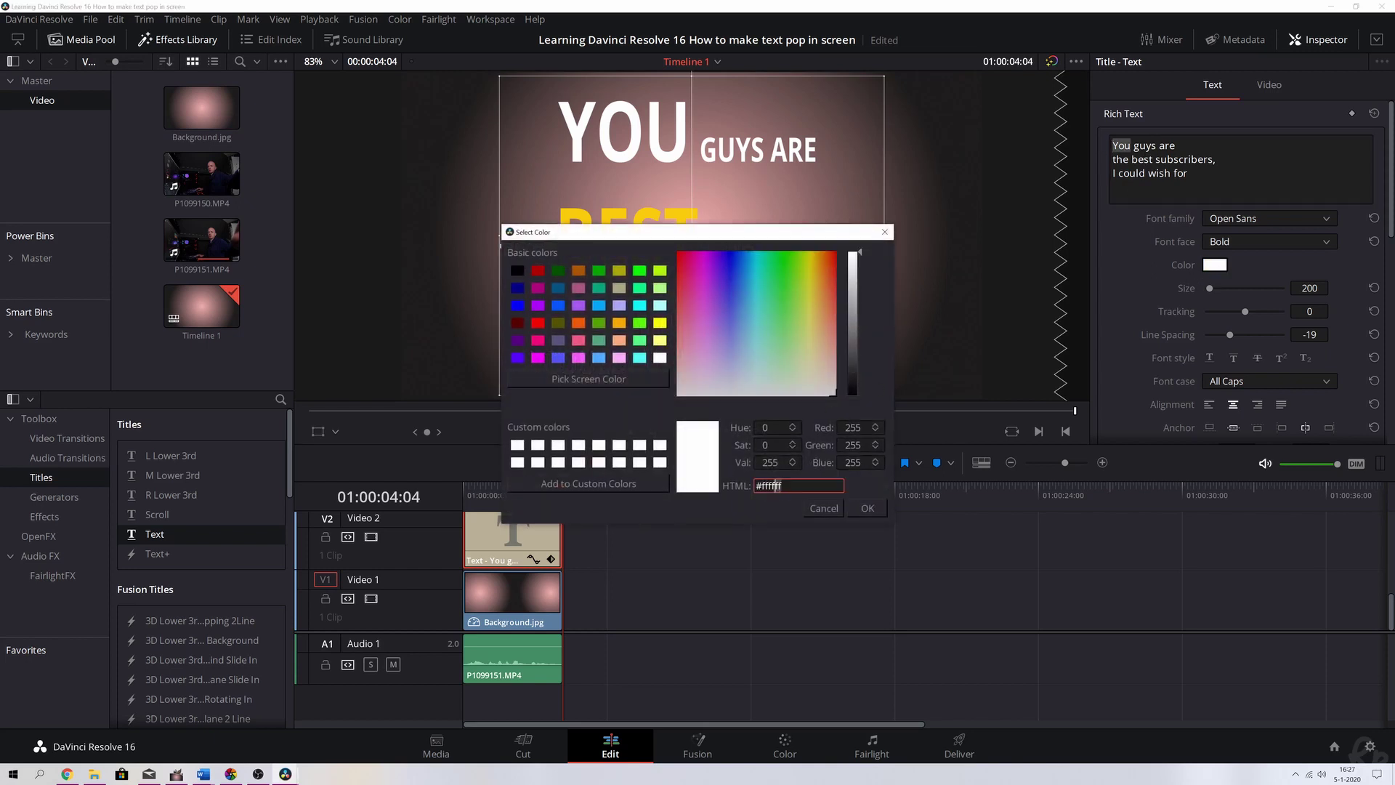
pyautogui.moveTo(776, 485); pyautogui.dragTo(723, 482)
pyautogui.hotkey('ctrl', 'v')
pyautogui.click(867, 508)
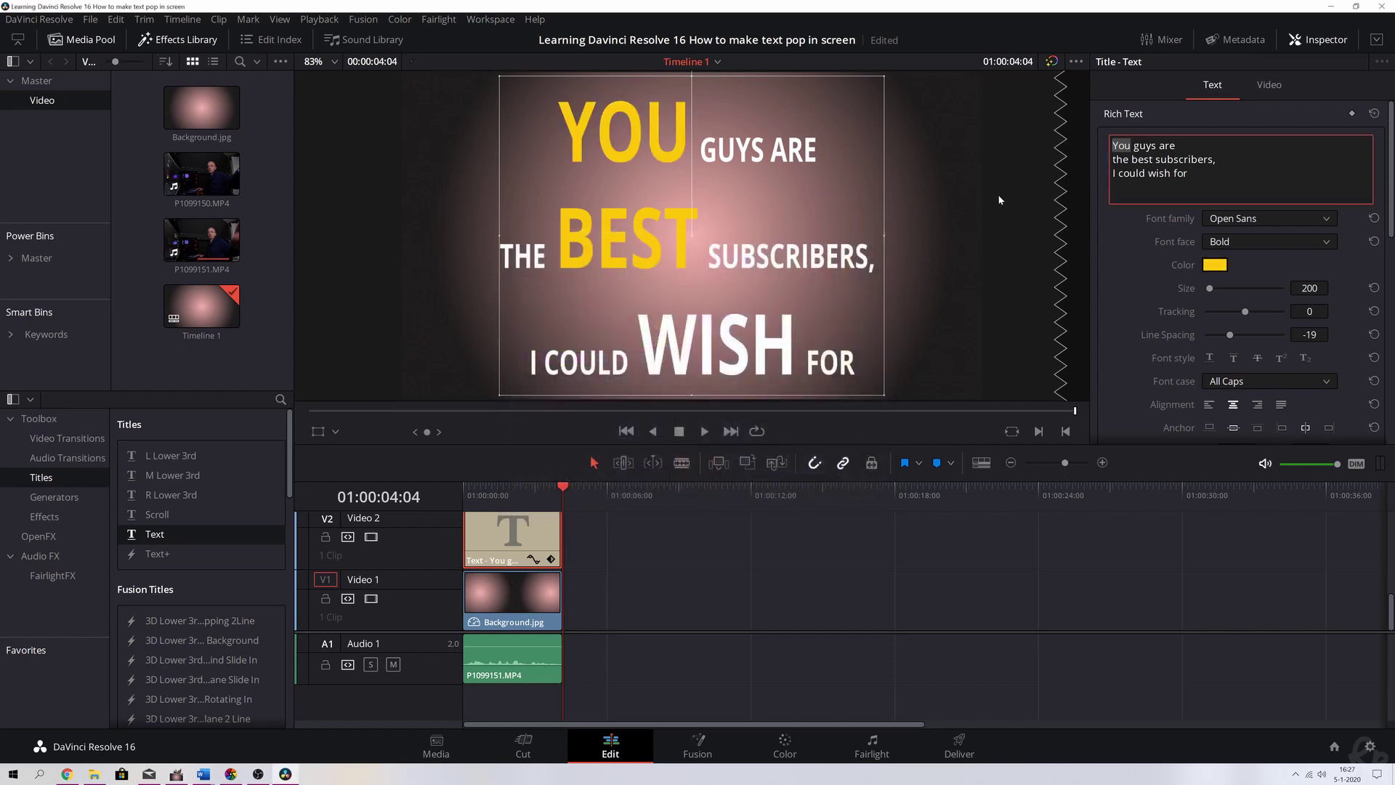
# Step: Apply the same yellow to the word "wish" in the third line
pyautogui.click(1148, 174)
pyautogui.moveTo(1170, 174); pyautogui.dragTo(1148, 173)
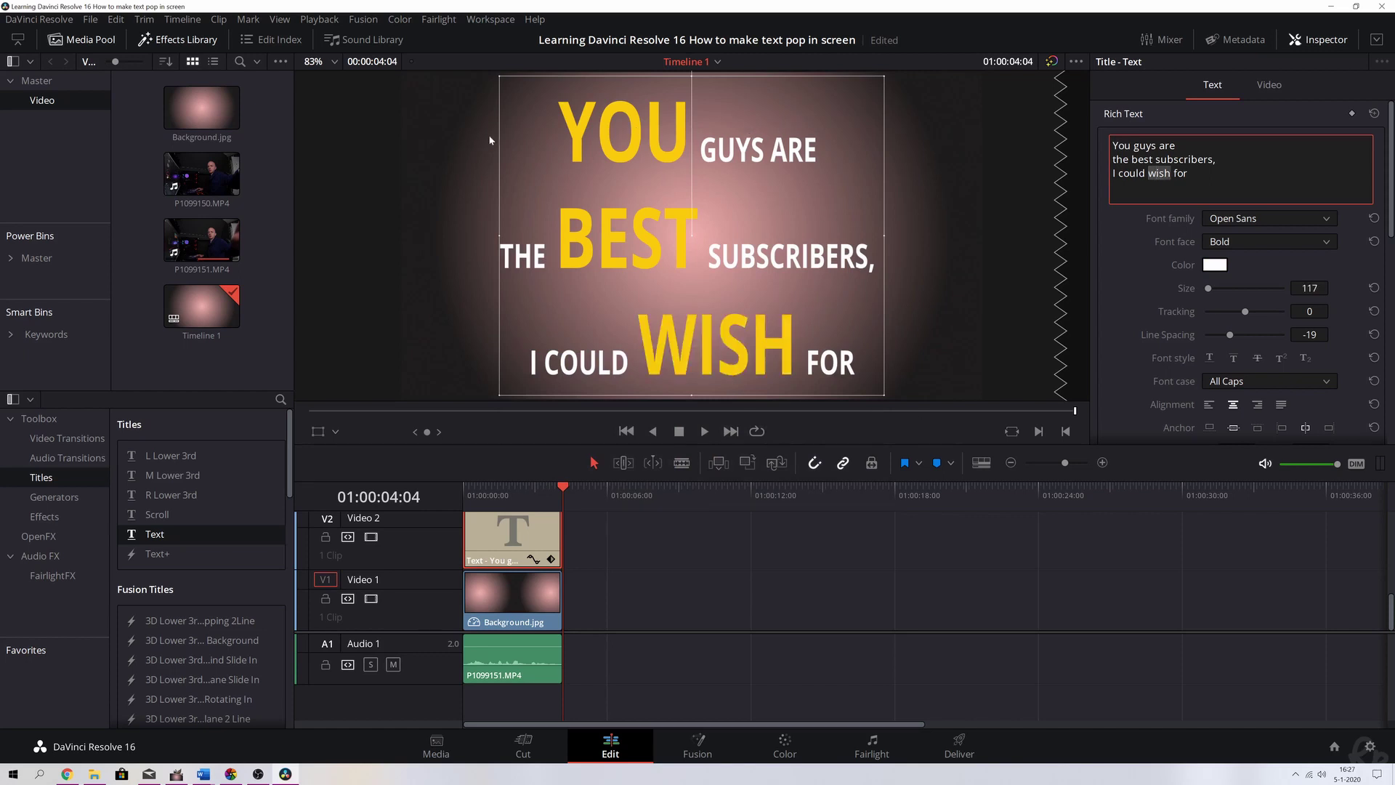
pyautogui.click(788, 271)
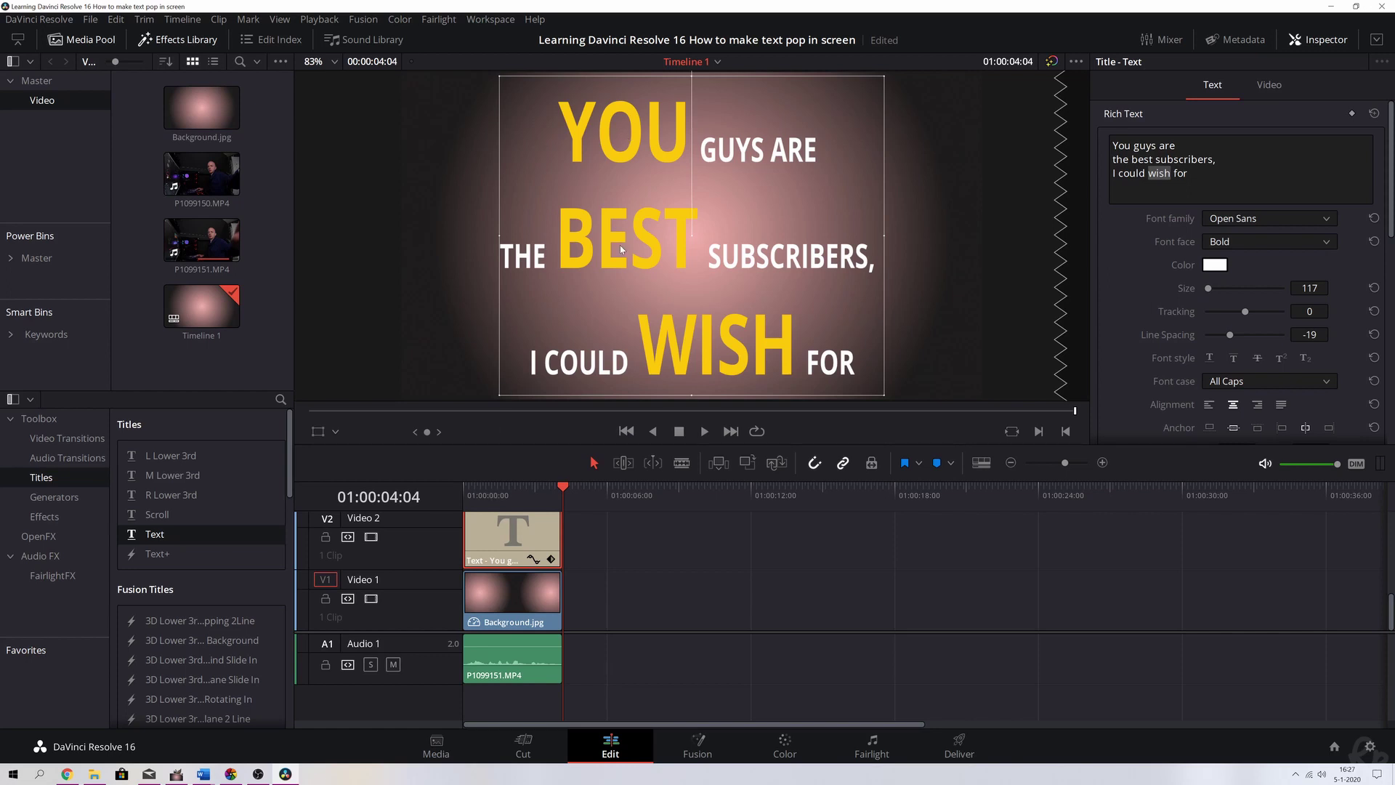
# Step: Duplicate the title clip from Video 2 onto Video 3 and Video 4, aligned with the original
pyautogui.scroll(3, 680, 582)
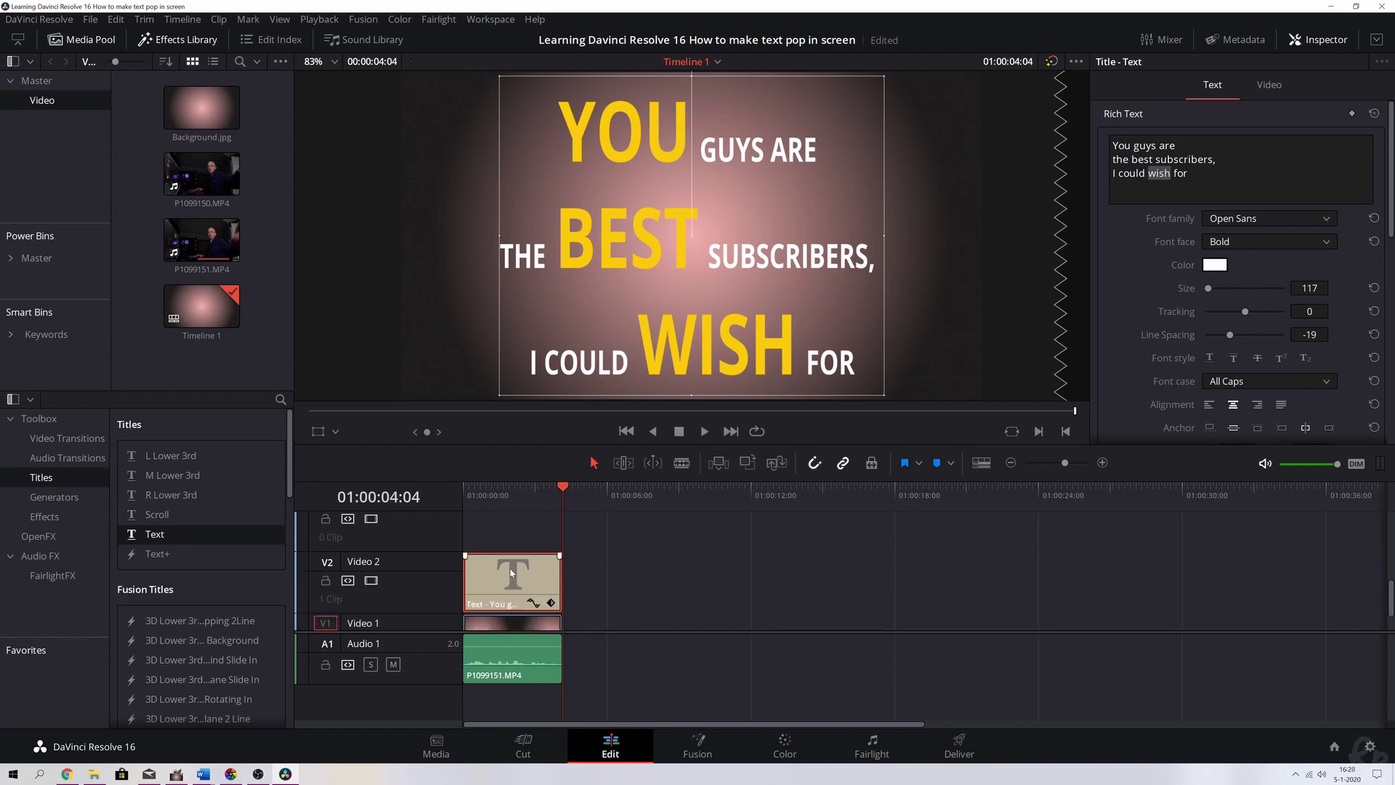
pyautogui.moveTo(502, 581); pyautogui.dragTo(505, 531)
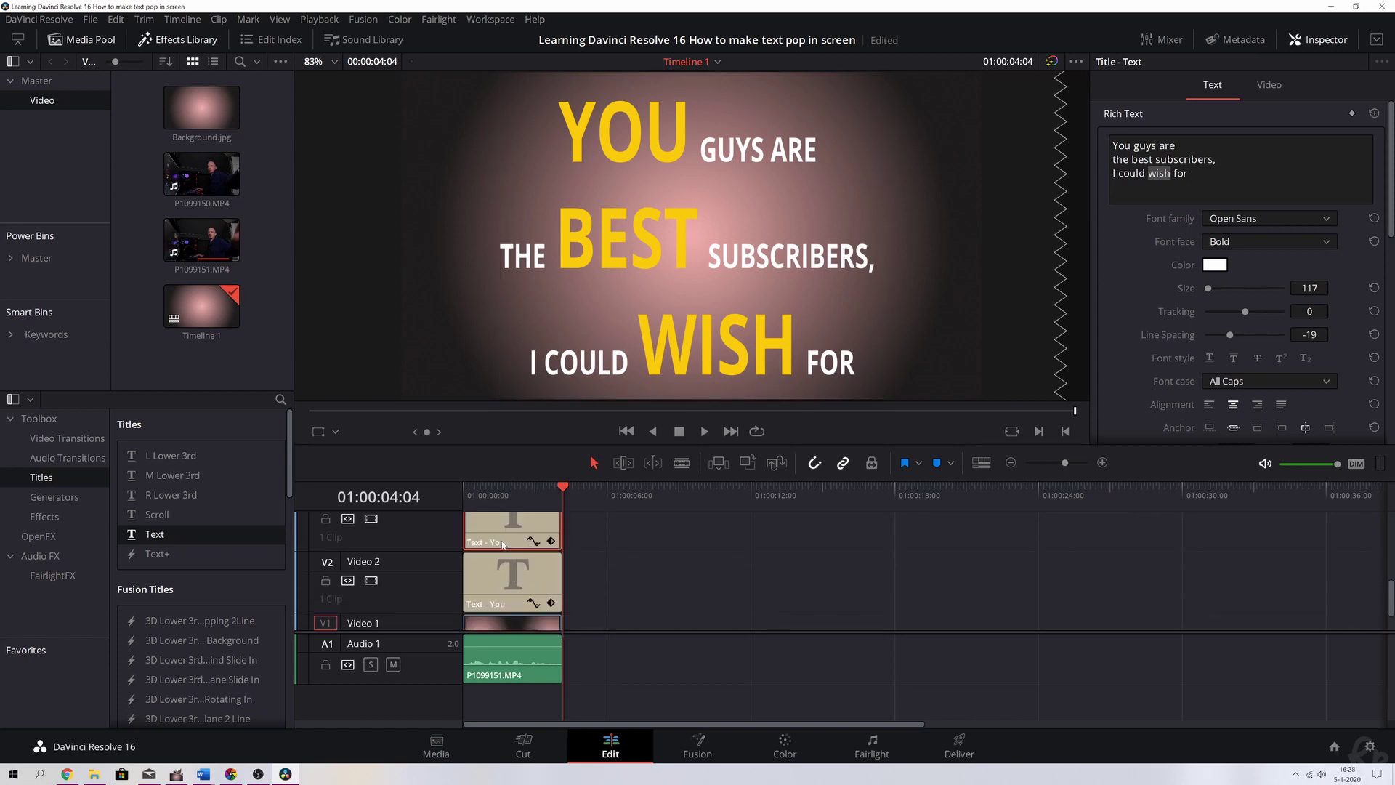
pyautogui.scroll(2, 506, 576)
pyautogui.moveTo(507, 606); pyautogui.dragTo(514, 552)
pyautogui.scroll(-4, 514, 554)
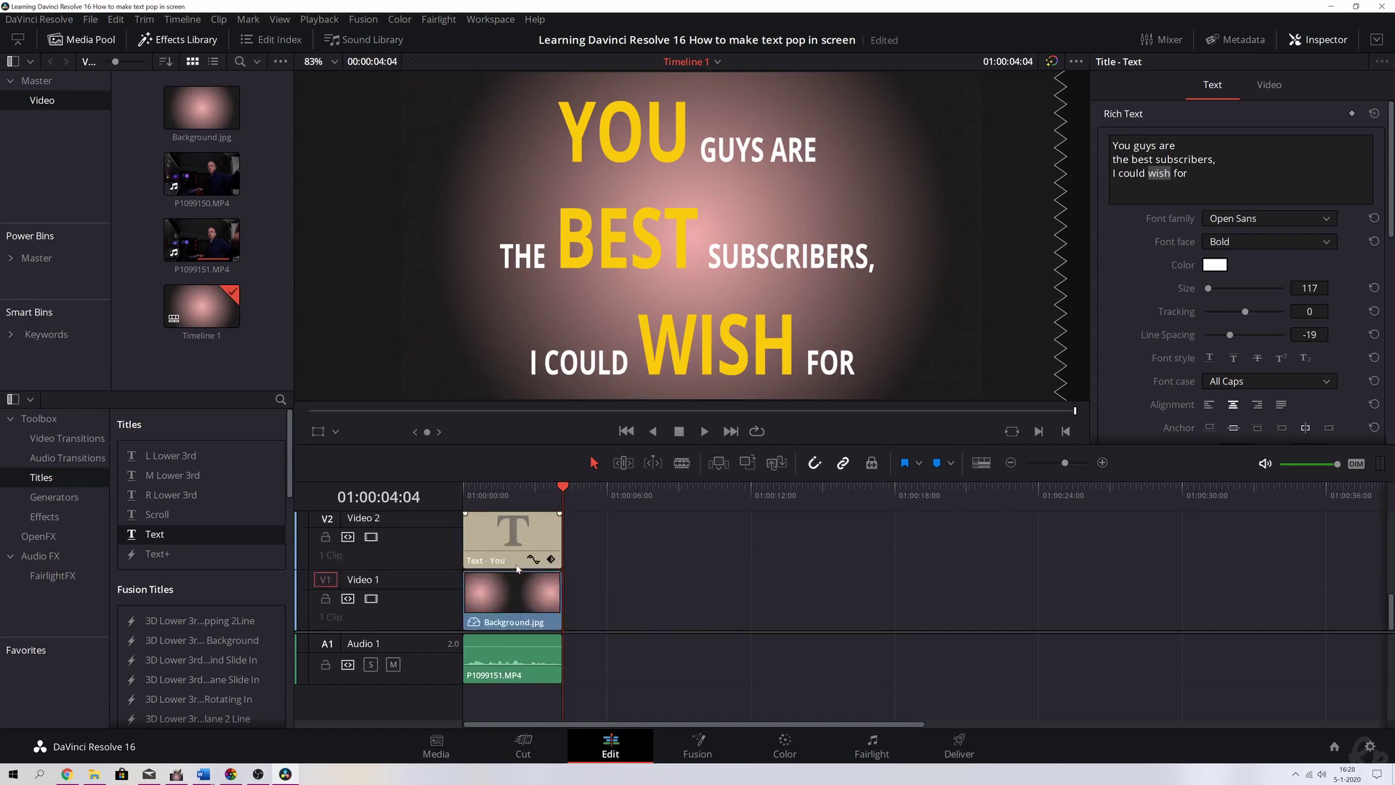
pyautogui.scroll(4, 518, 570)
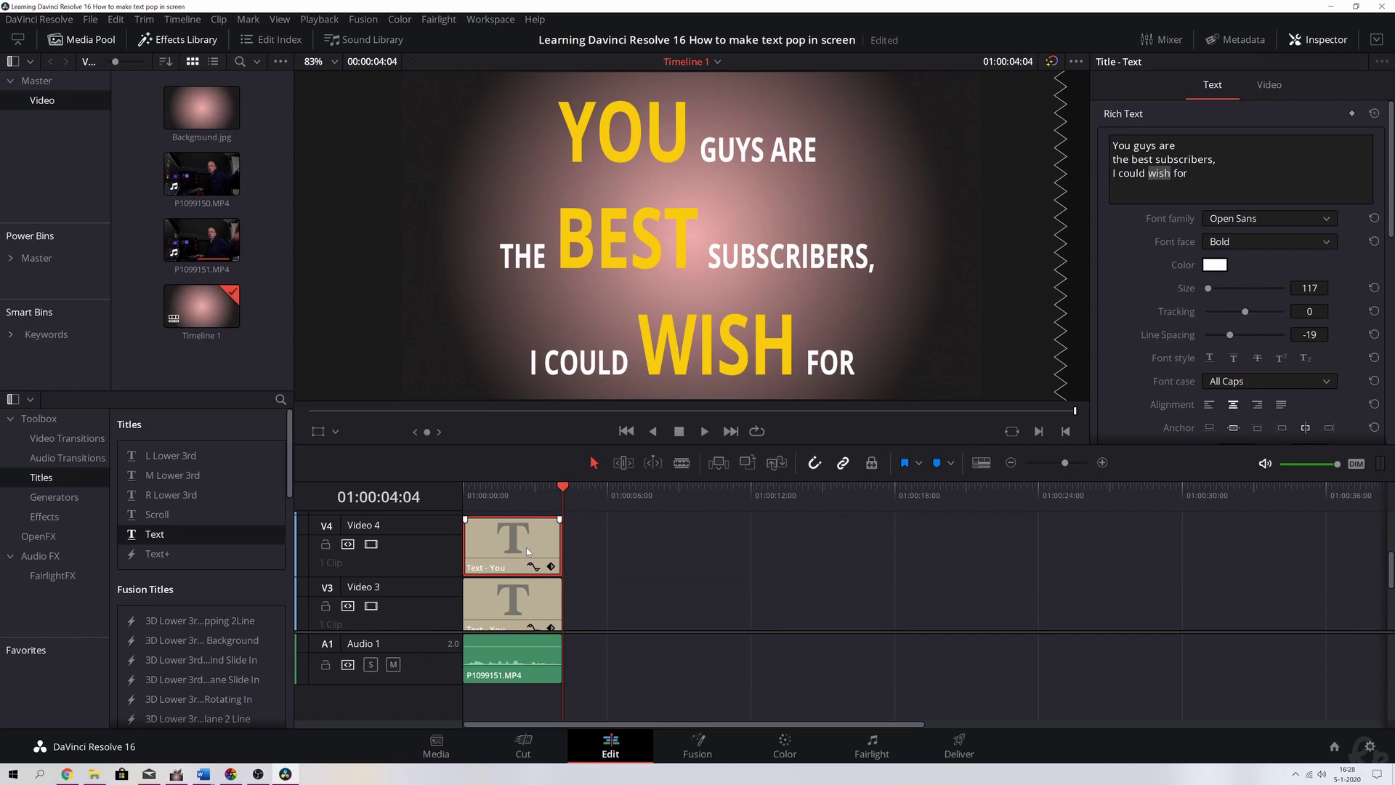
# Step: Move the title copies on Video 4 and Video 3 past the original's end, with the Video 3 copy starting at about 6 seconds
pyautogui.moveTo(526, 547); pyautogui.dragTo(715, 549)
pyautogui.moveTo(549, 604); pyautogui.dragTo(667, 565)
pyautogui.scroll(-2, 494, 562)
pyautogui.scroll(2, 738, 587)
pyautogui.scroll(-2, 590, 563)
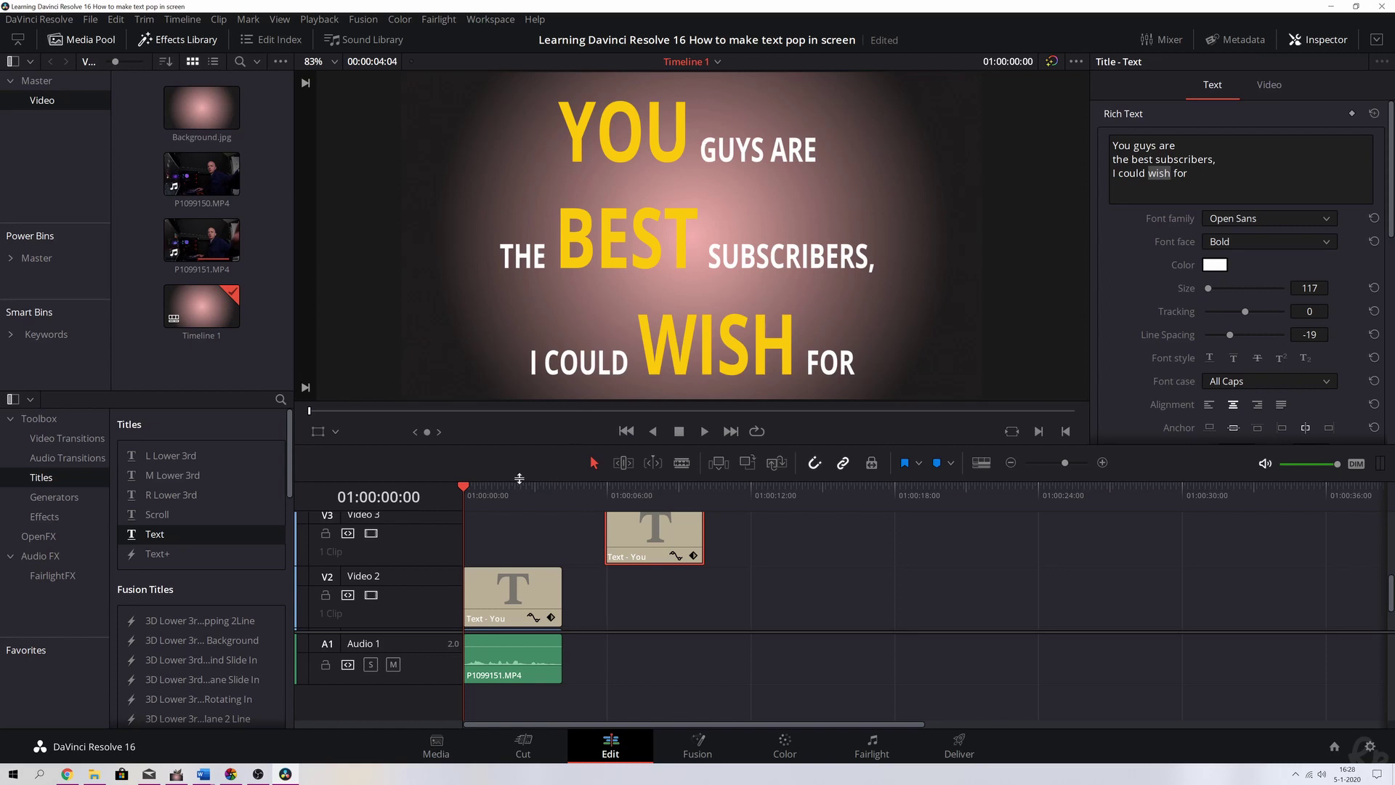
# Step: Play the timeline repeatedly from its start to about one second in to check the speech timing for the first title
pyautogui.click(483, 527)
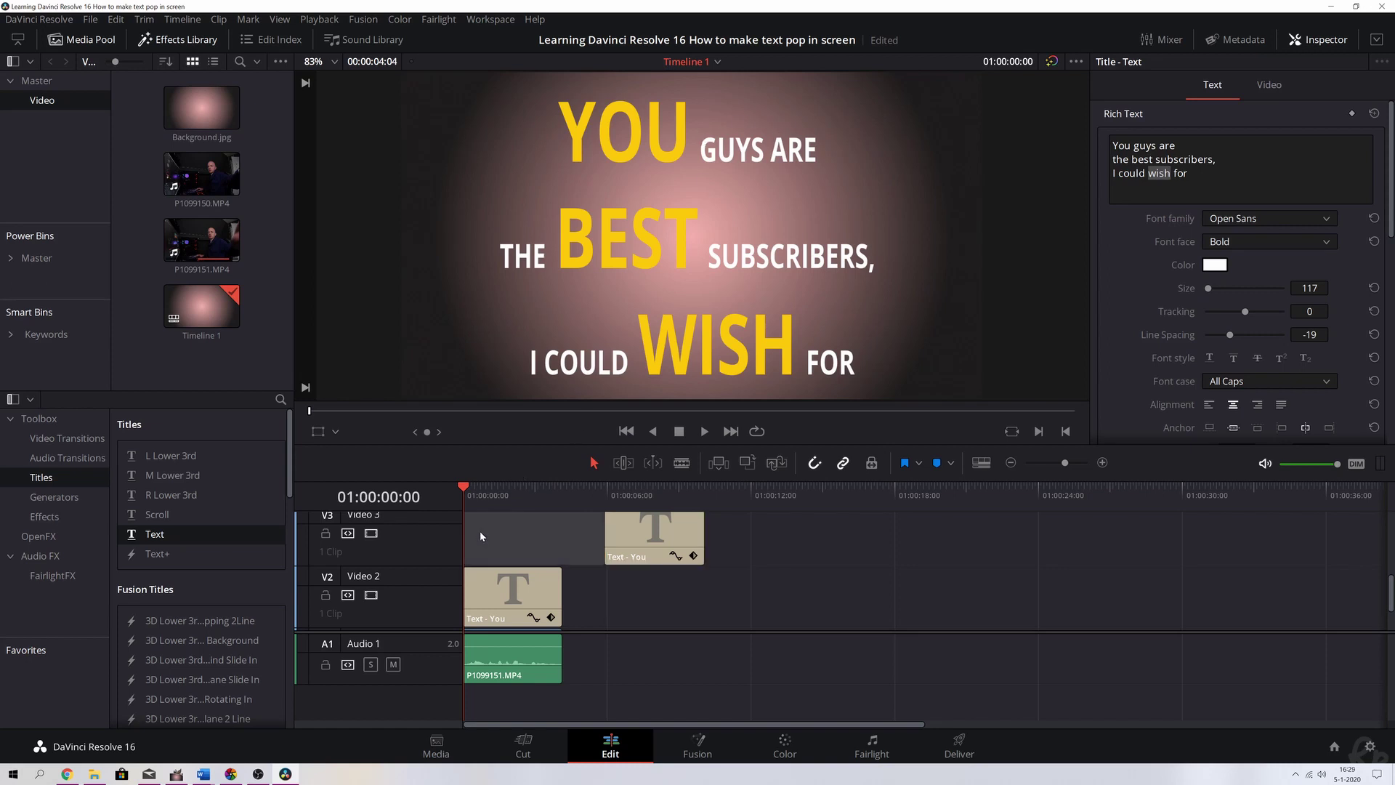
pyautogui.press('space')
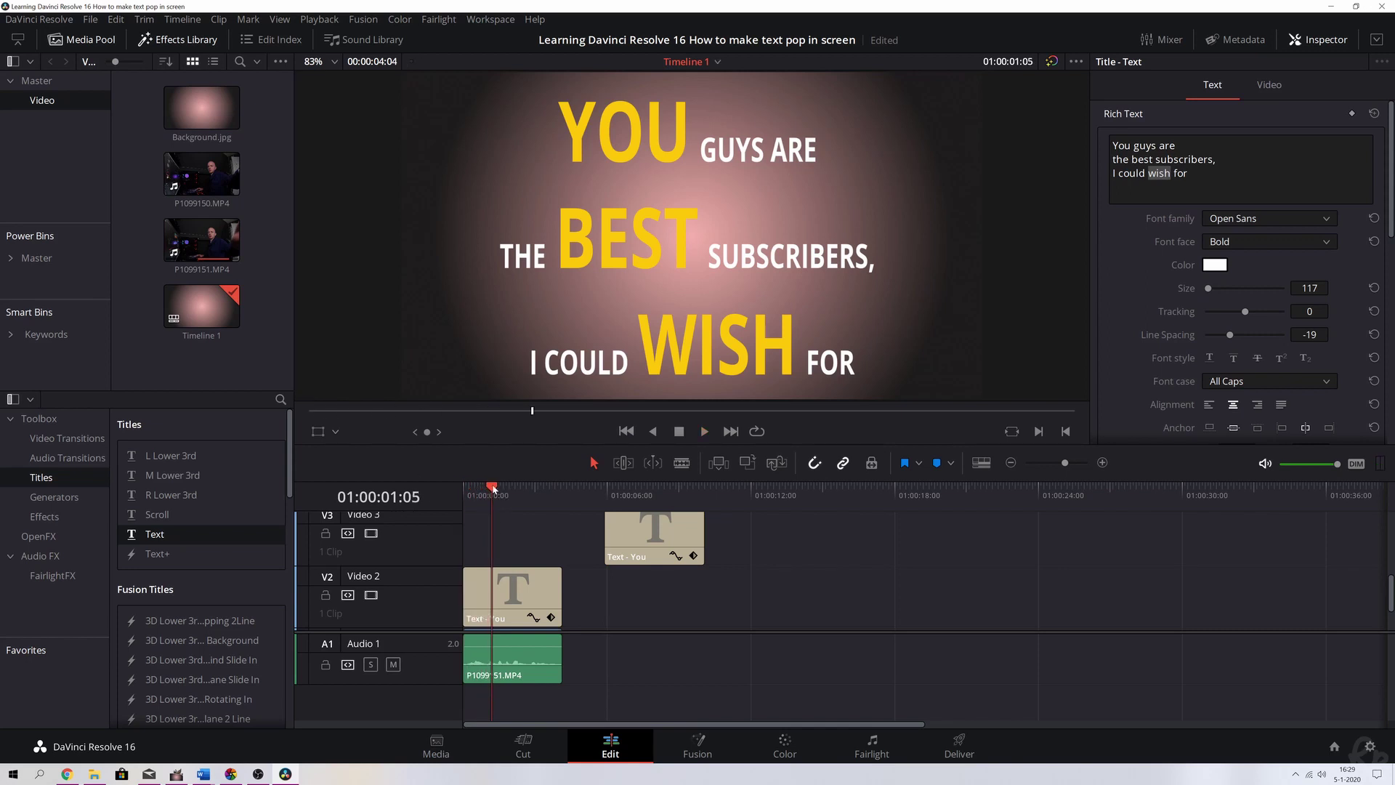
pyautogui.press('space')
pyautogui.press('space')
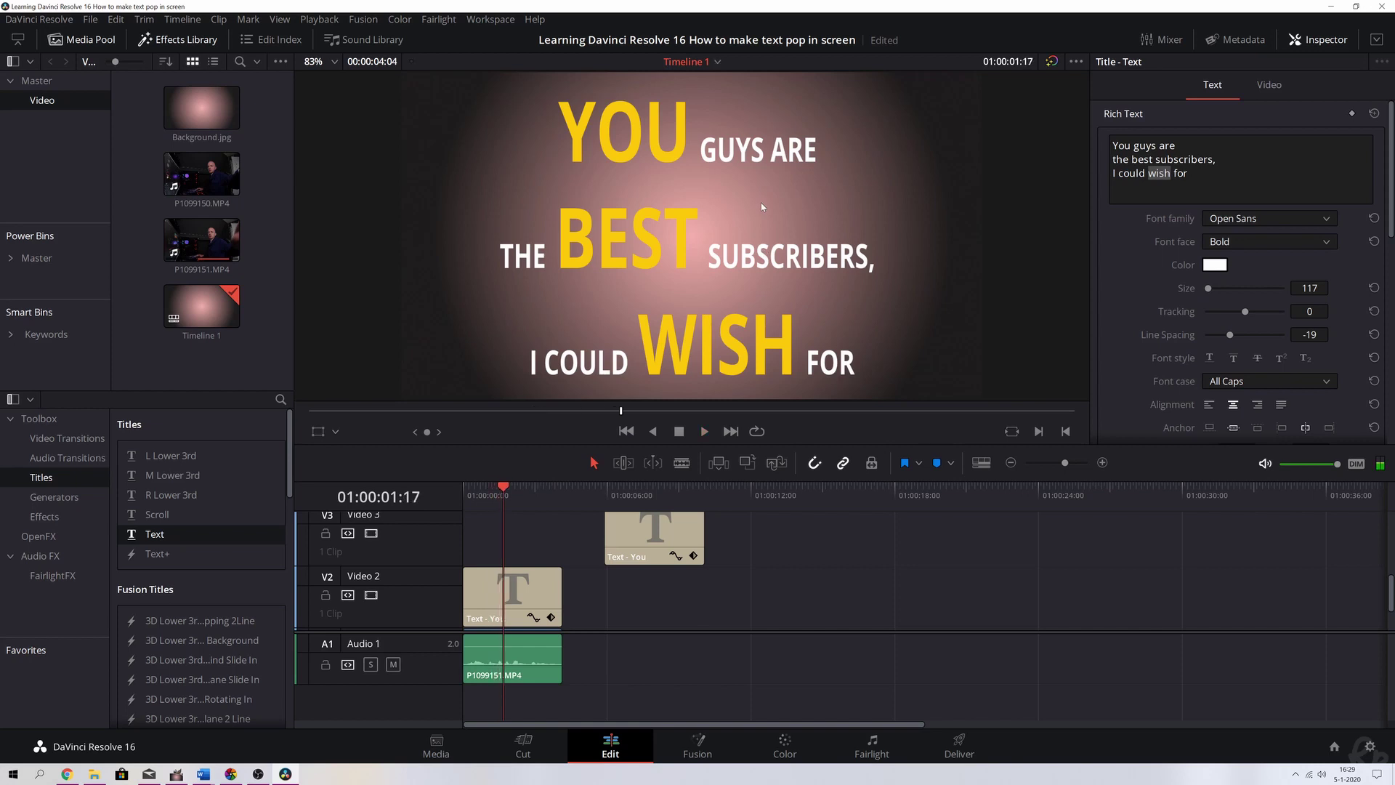
pyautogui.moveTo(509, 475); pyautogui.dragTo(447, 485)
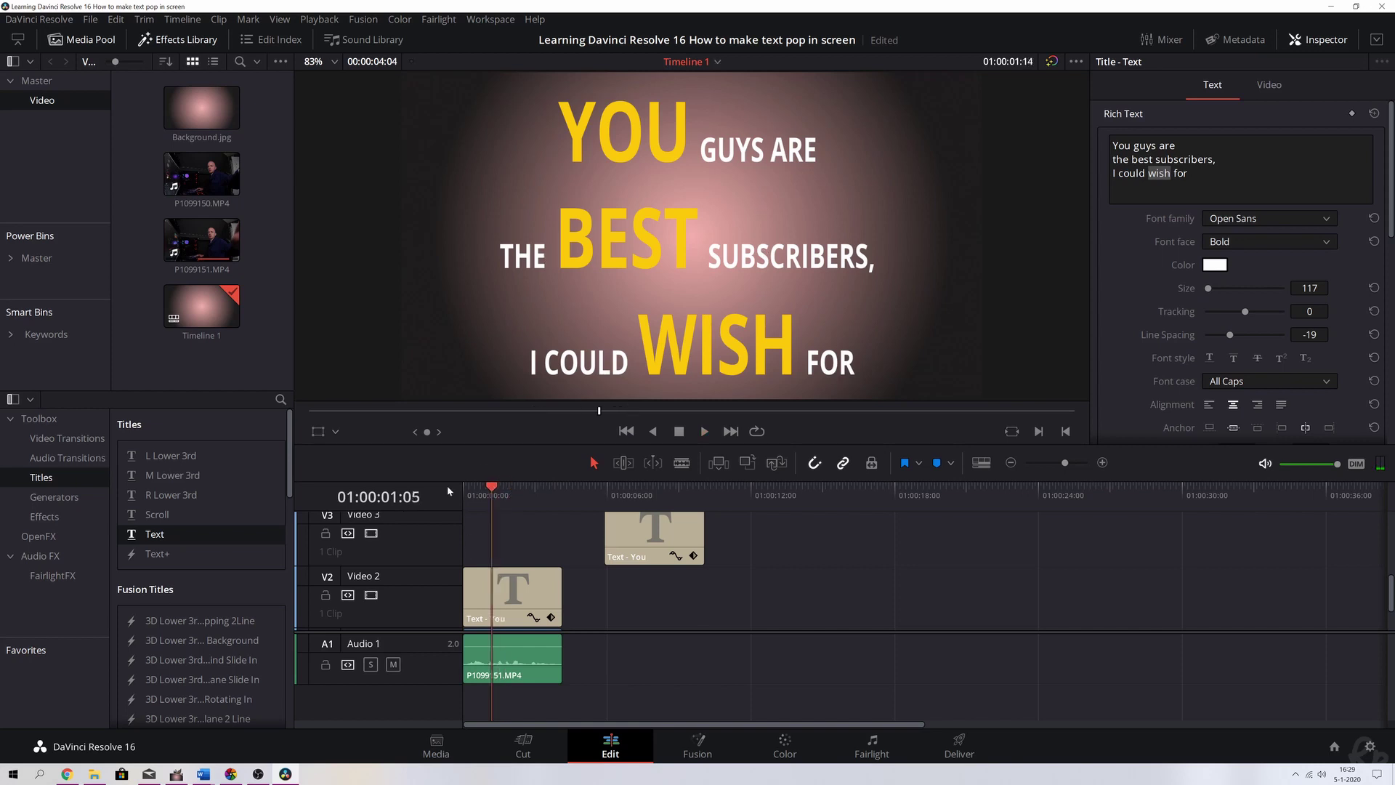
pyautogui.press('space')
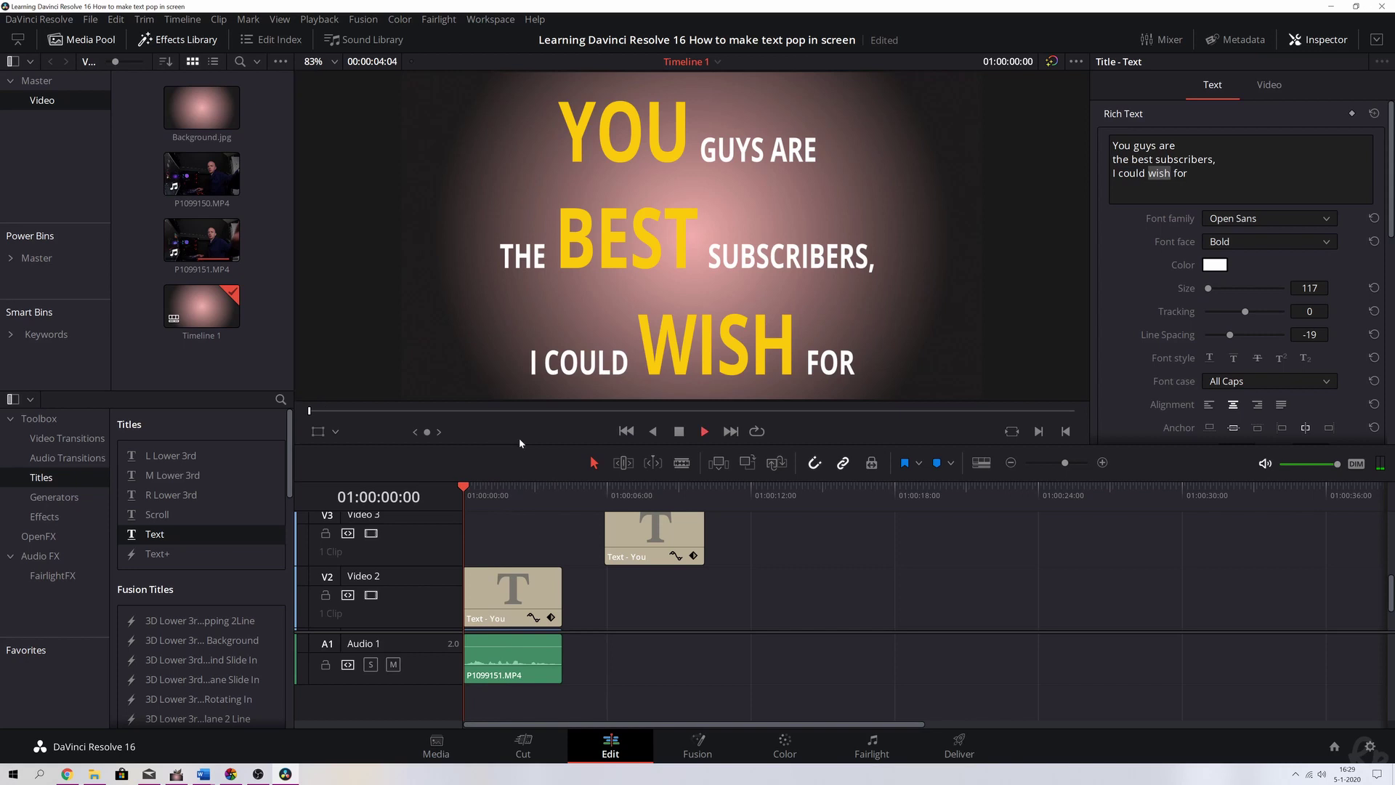
pyautogui.press('space')
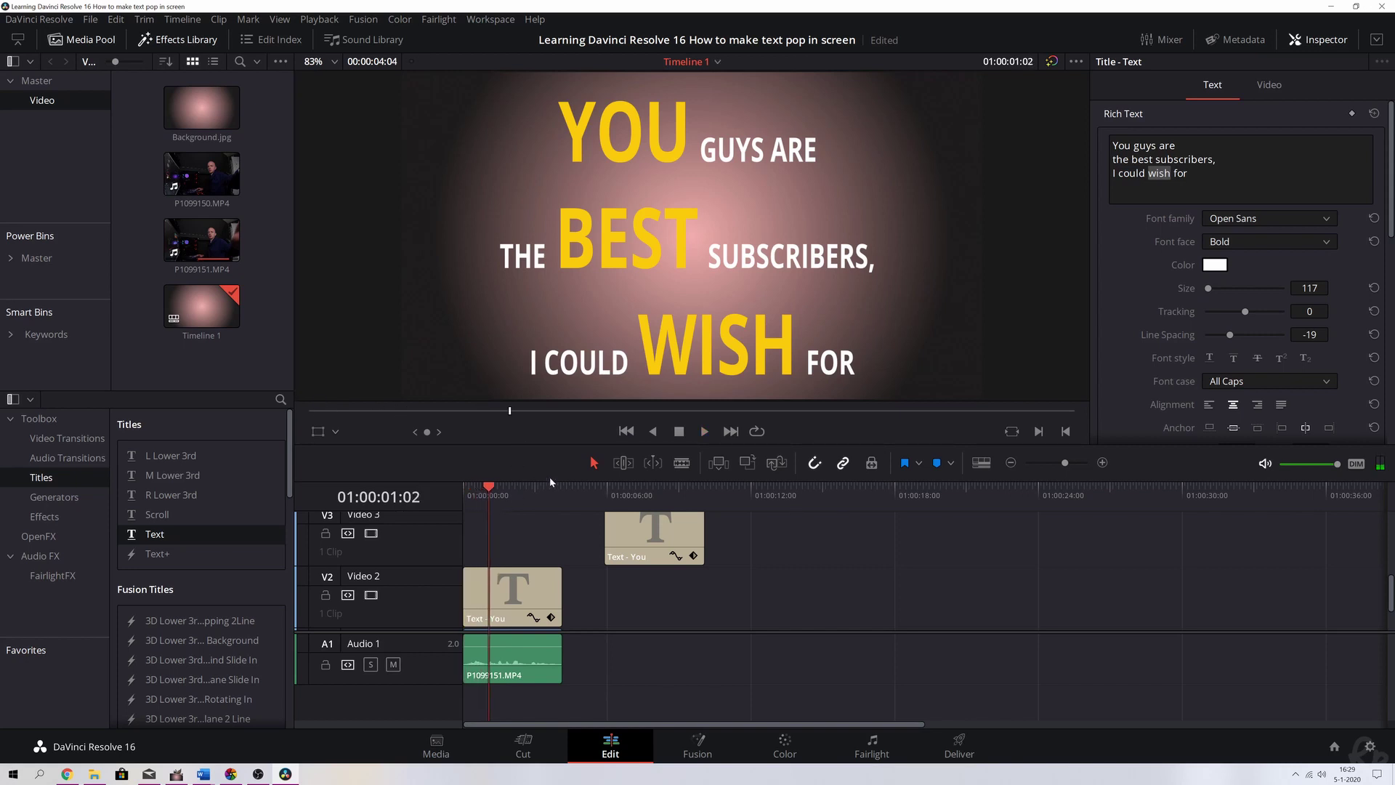
# Step: Place the playhead at 01:00:01:00 and bring up the cropping settings of the title clip on Video 2, with Composite and Transform collapsed
pyautogui.press('Left')
pyautogui.press('Left')
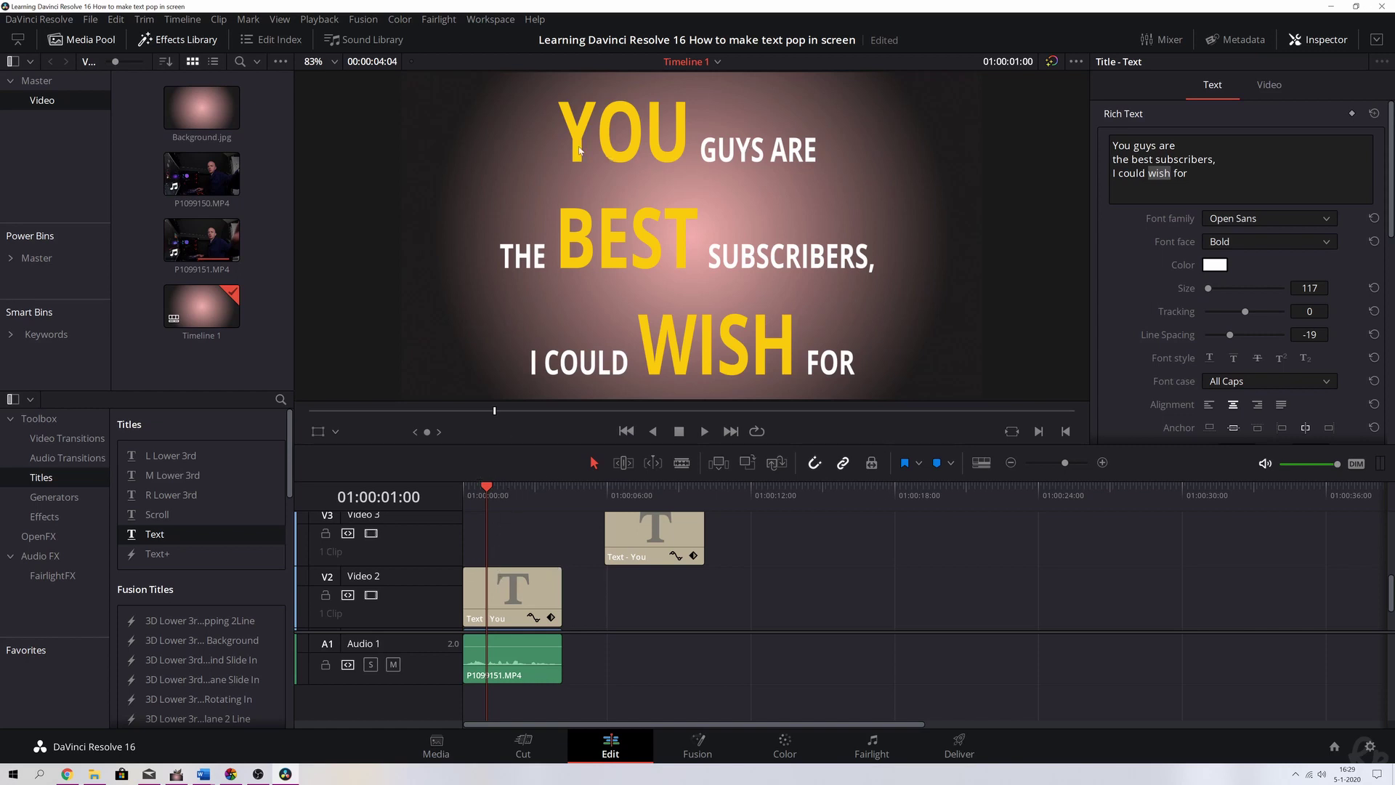
pyautogui.click(529, 596)
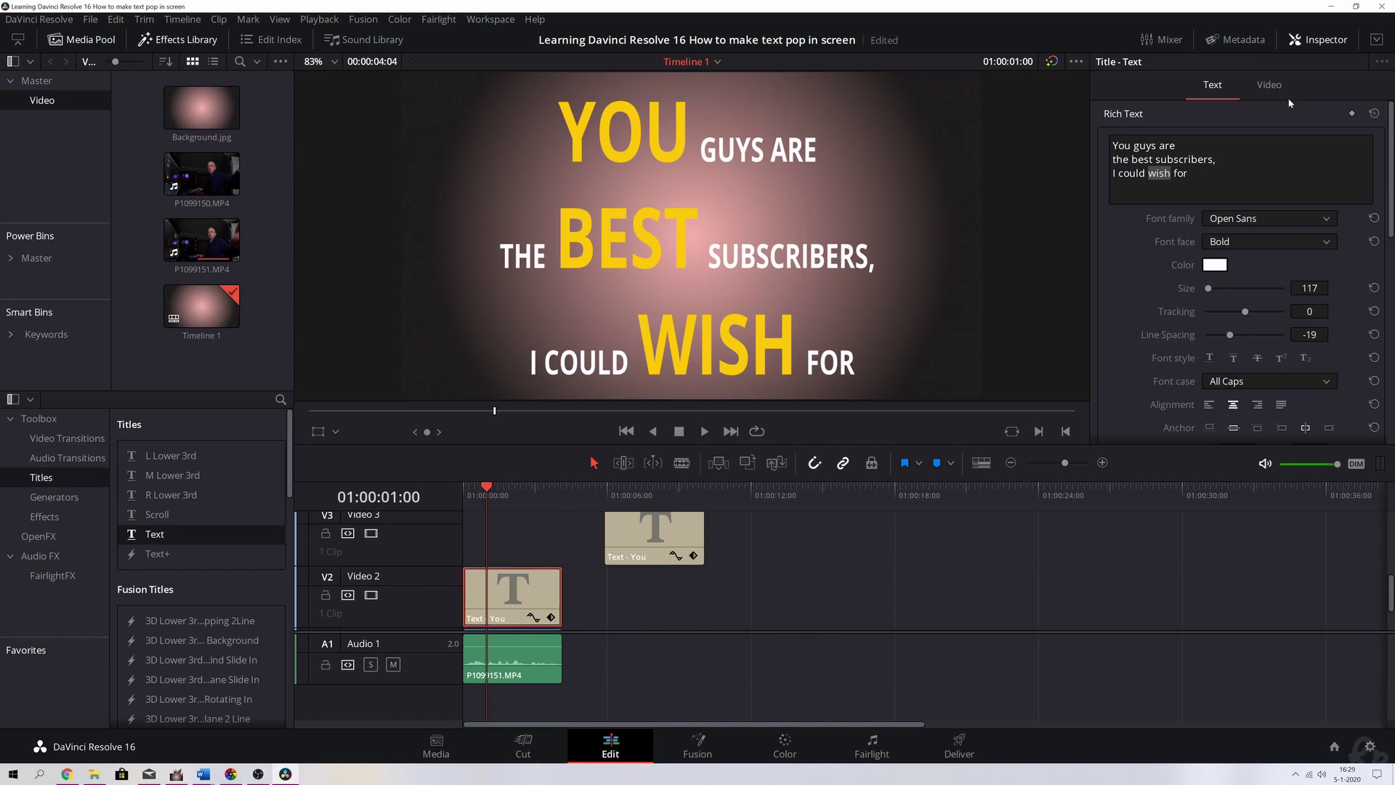
pyautogui.click(1269, 85)
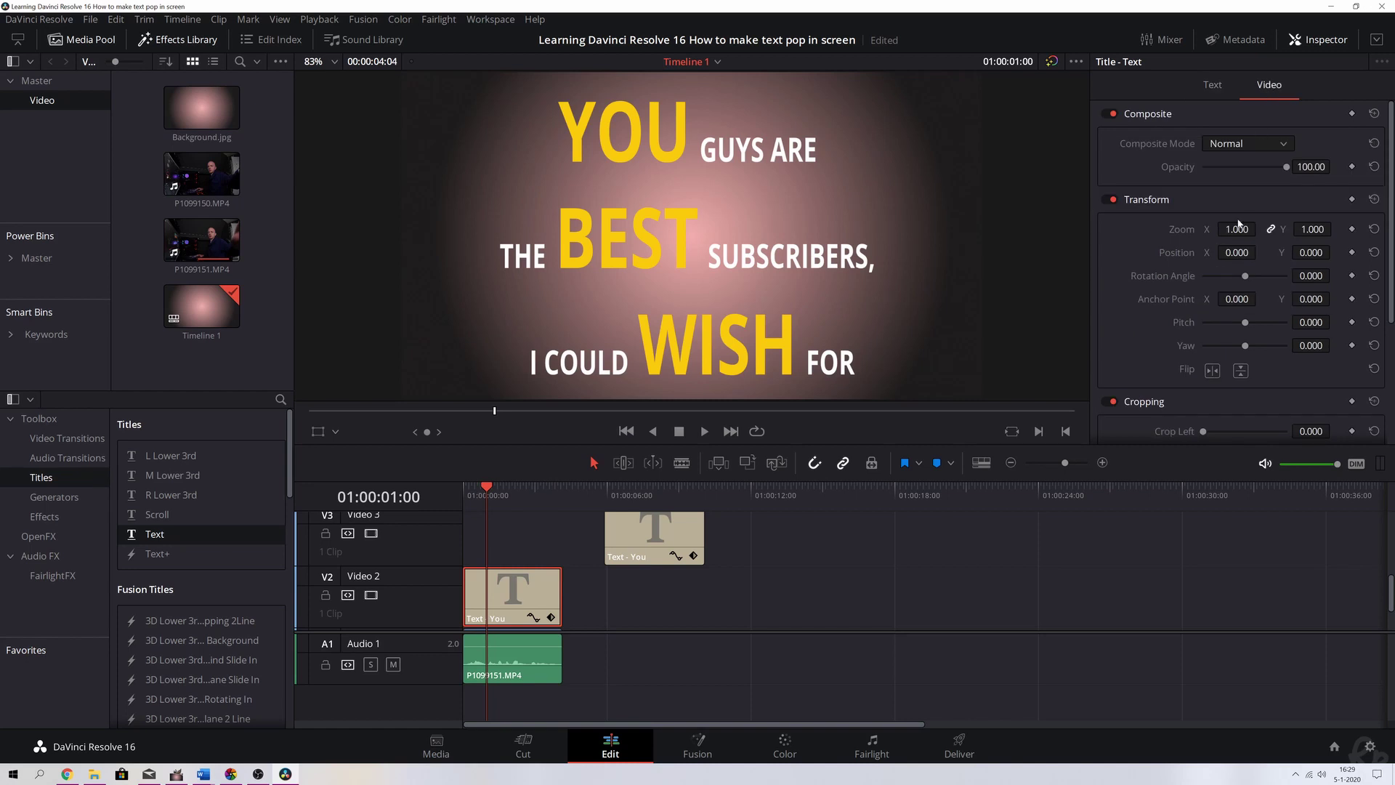
pyautogui.scroll(-5, 1126, 292)
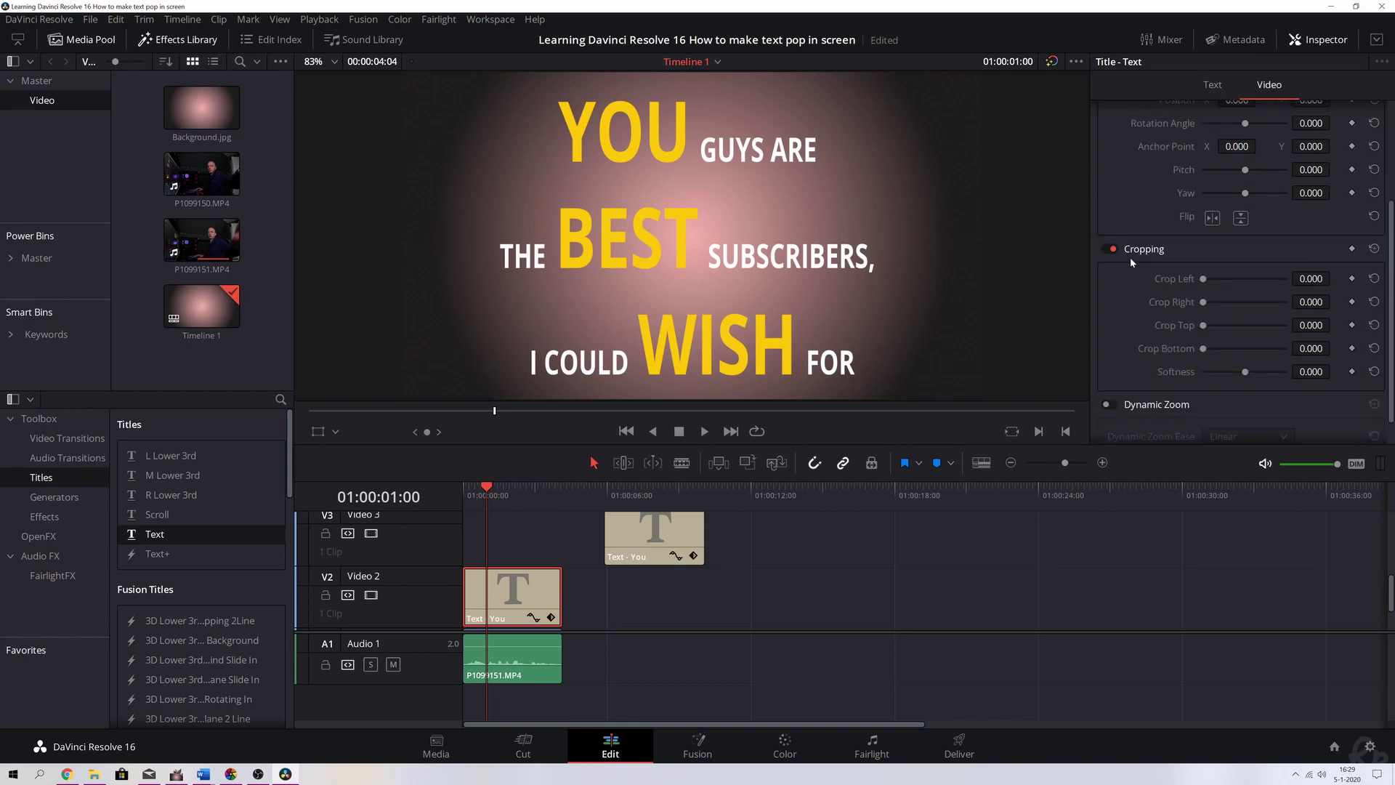
pyautogui.scroll(5, 1133, 244)
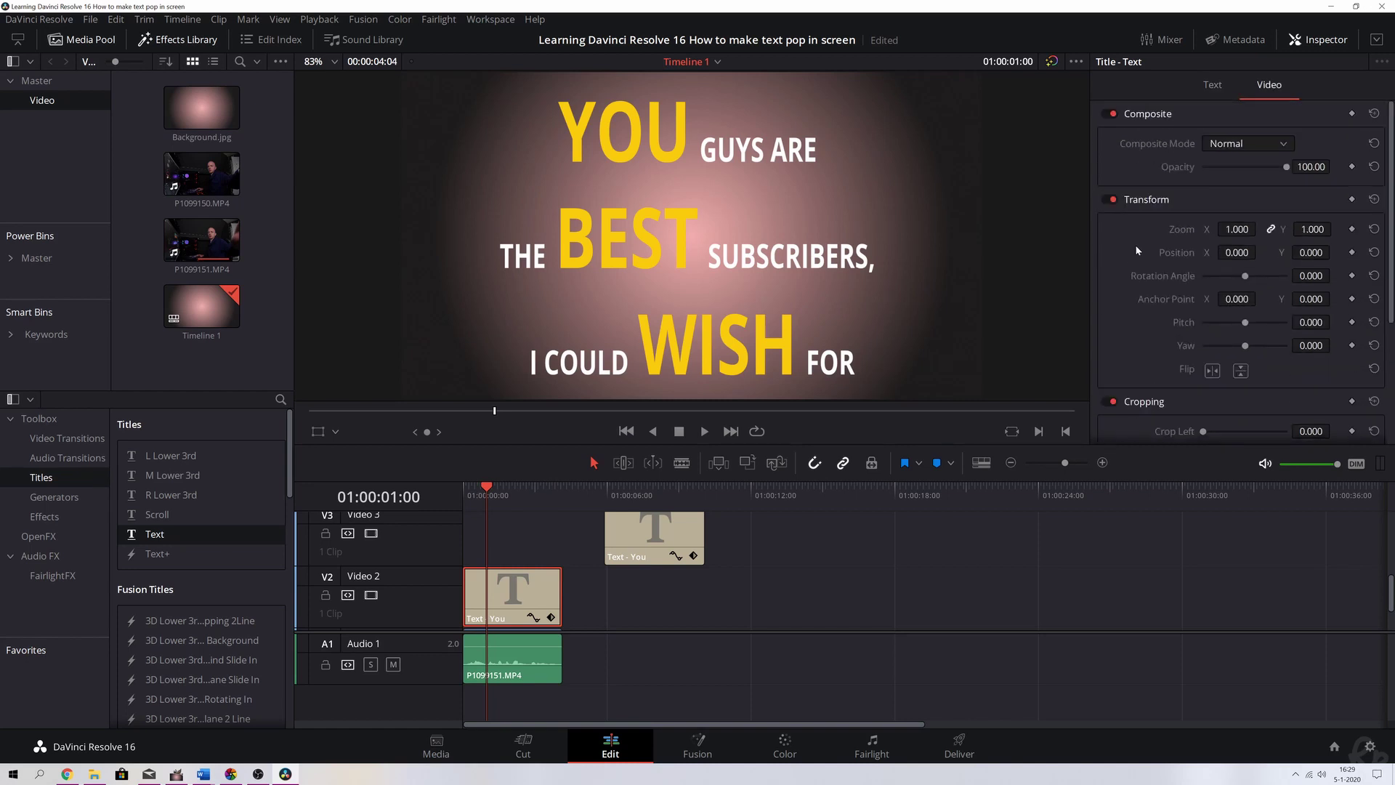
pyautogui.click(1160, 115)
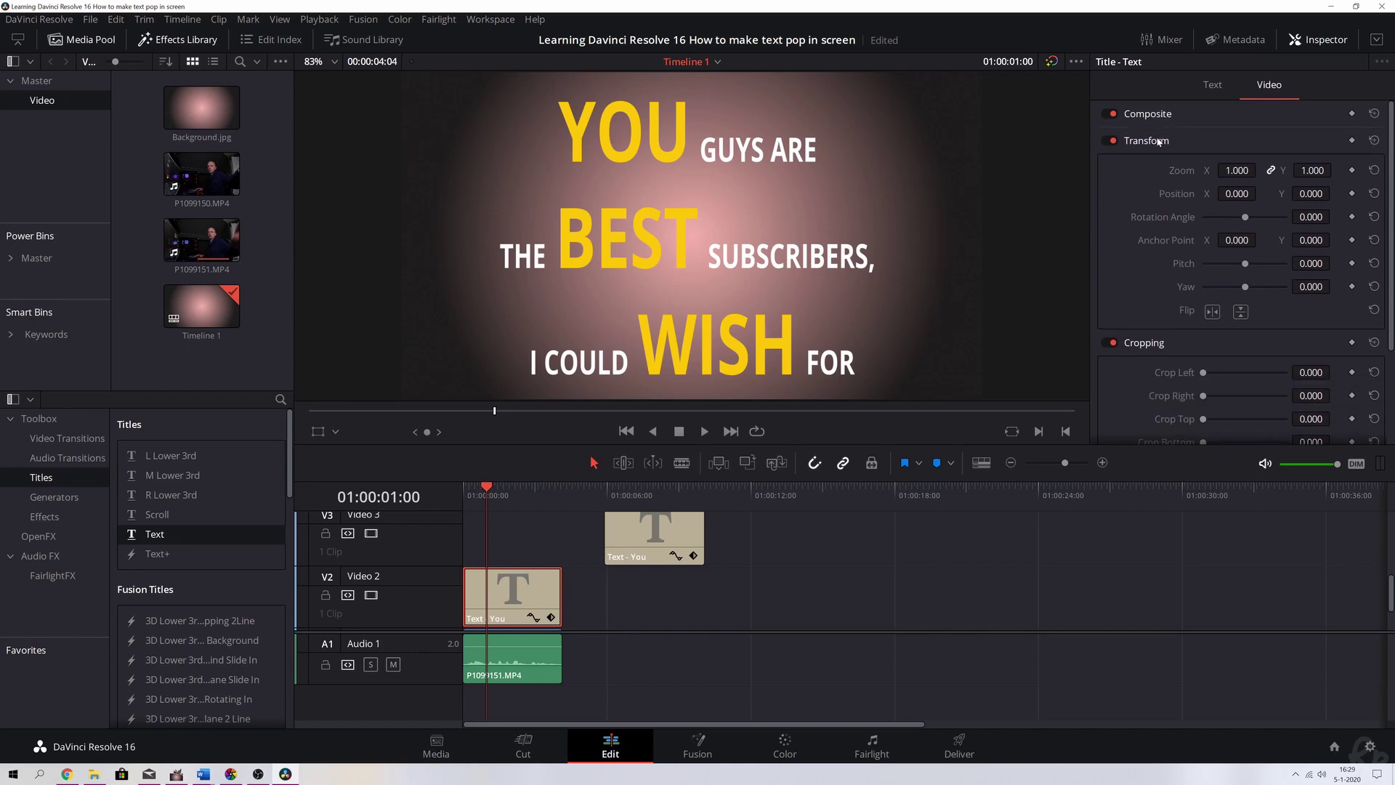
pyautogui.click(1160, 140)
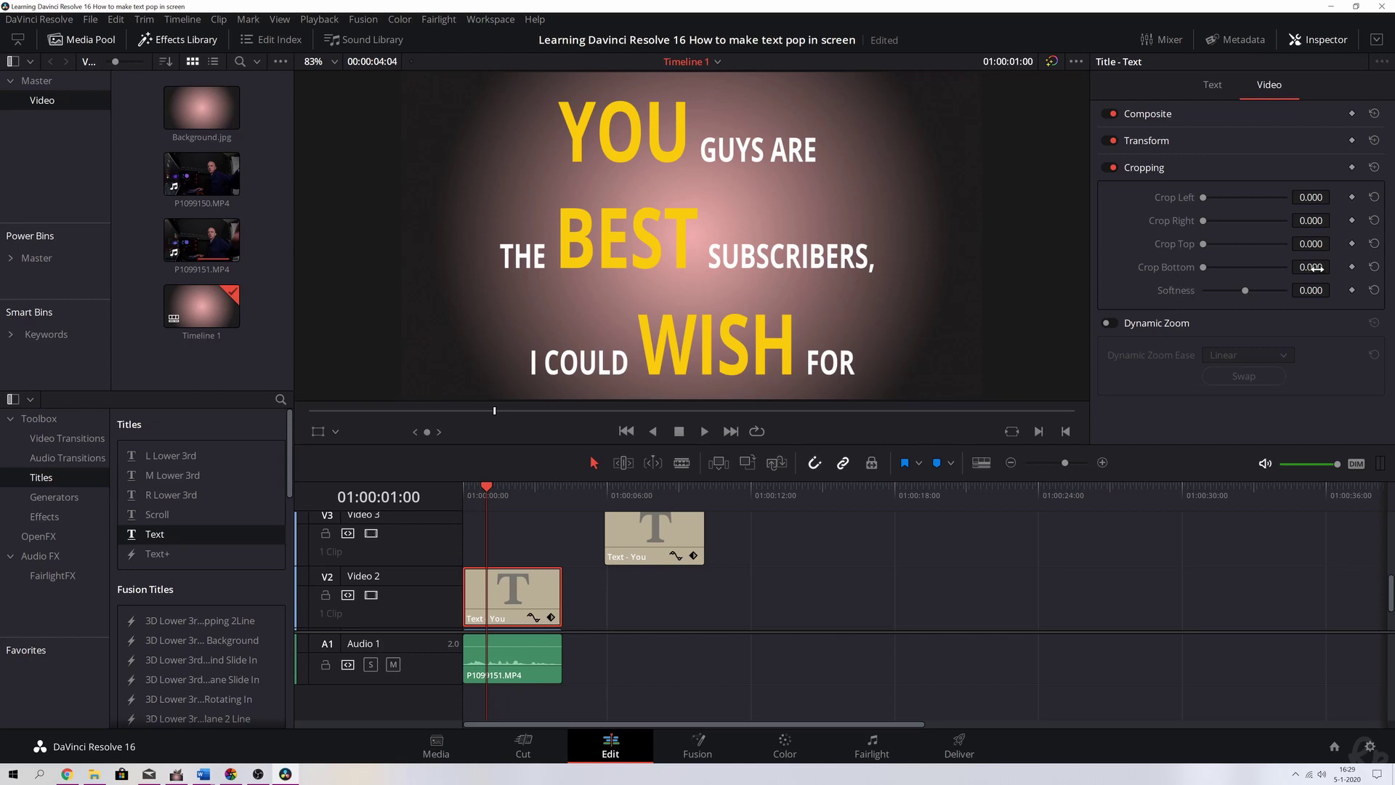
# Step: Crop the title down to "YOU GUYS" with Crop Right about 704 and Crop Bottom about 679, and add keyframes for both values
pyautogui.moveTo(1310, 267); pyautogui.dragTo(1380, 223)
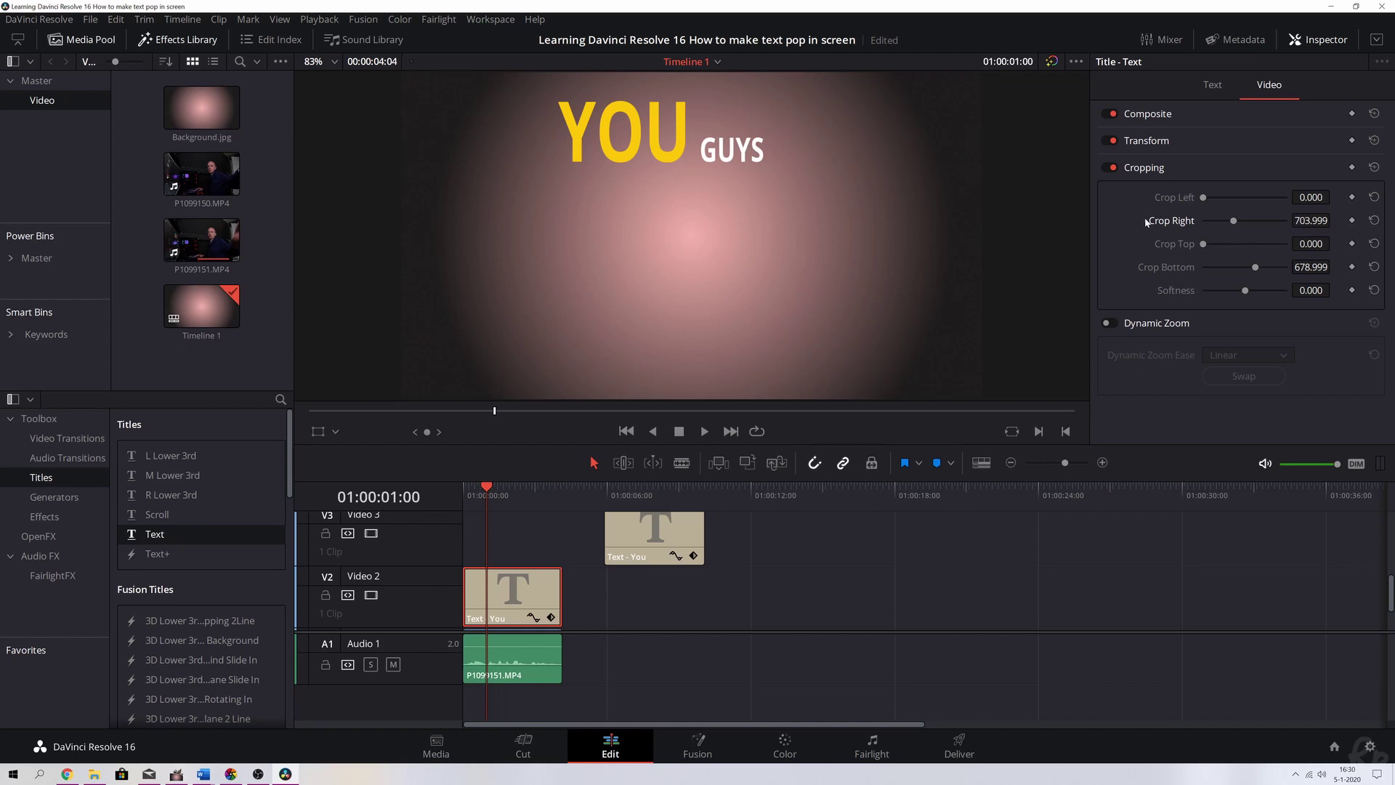
pyautogui.click(1353, 221)
pyautogui.click(1351, 266)
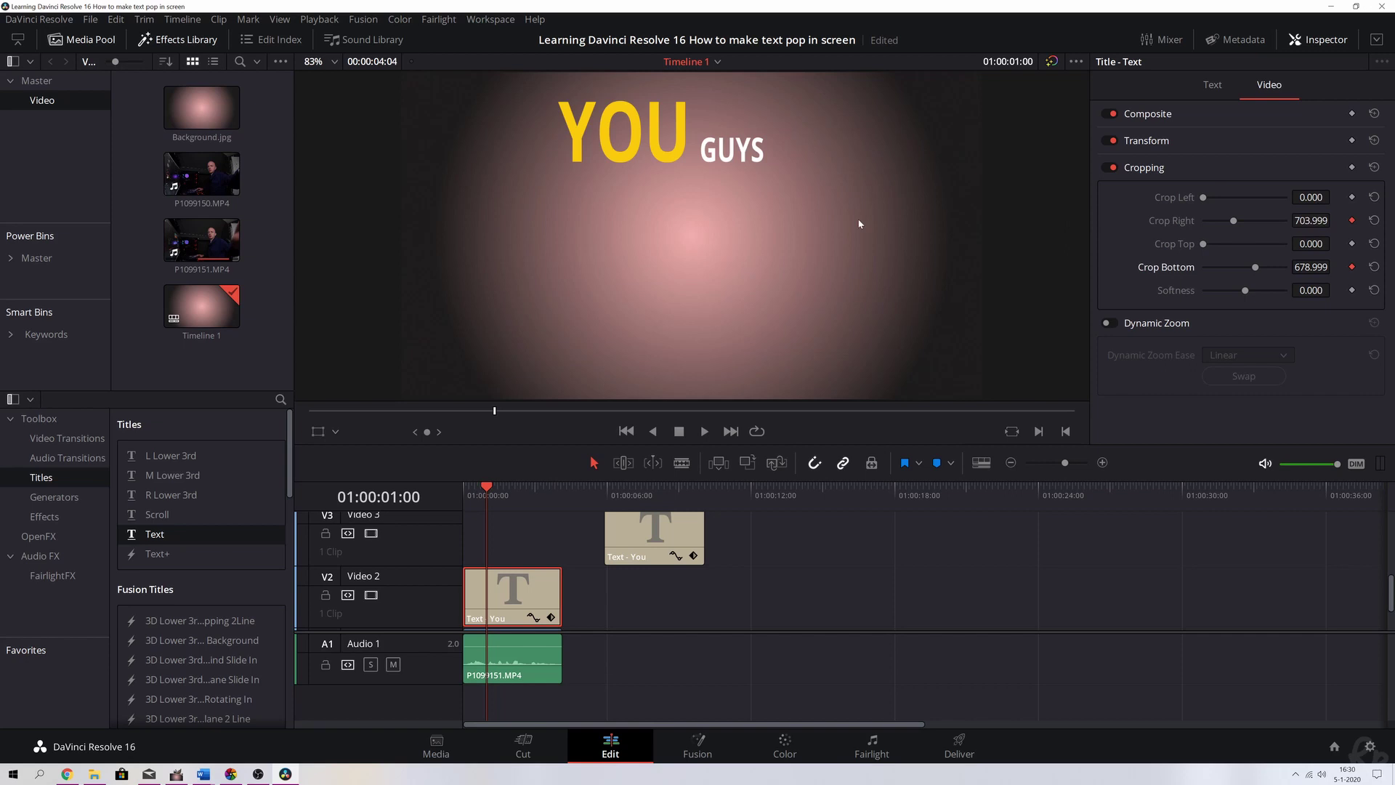